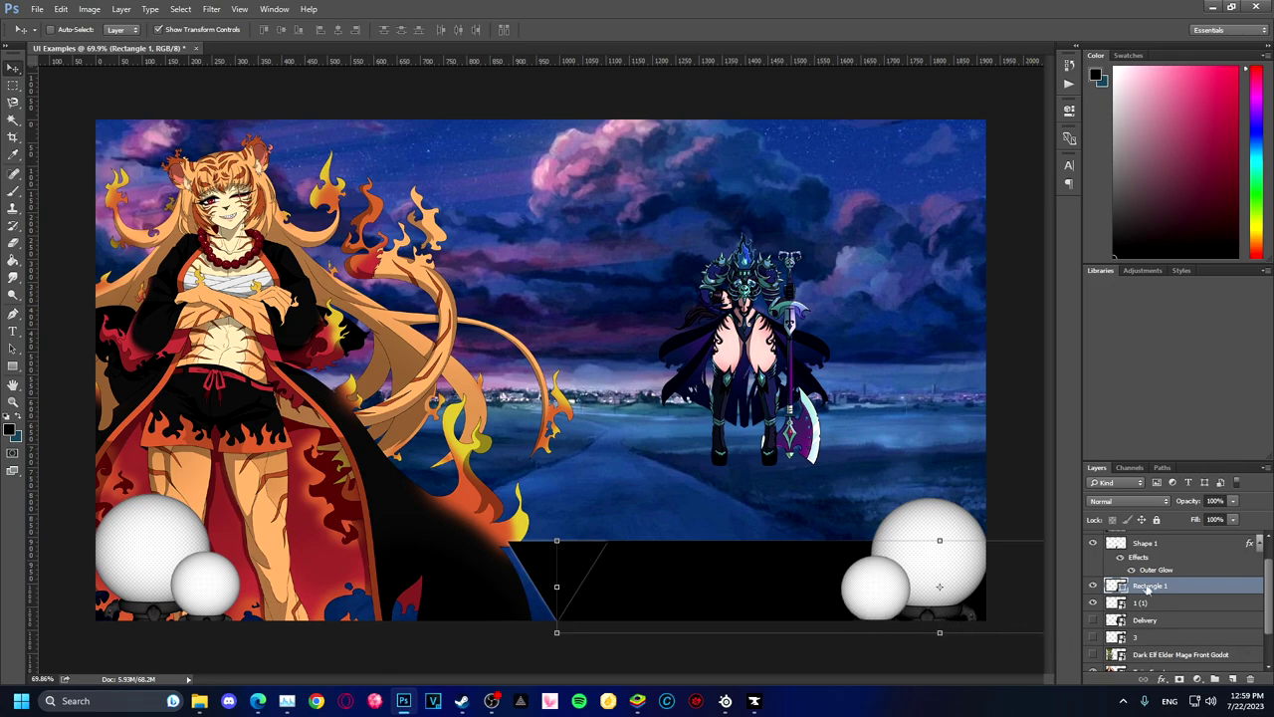
{"action": "right_click", "coordinate": [1147, 589]}
{"action": "key", "text": "Escape"}
{"action": "double_click", "coordinate": [1214, 585]}
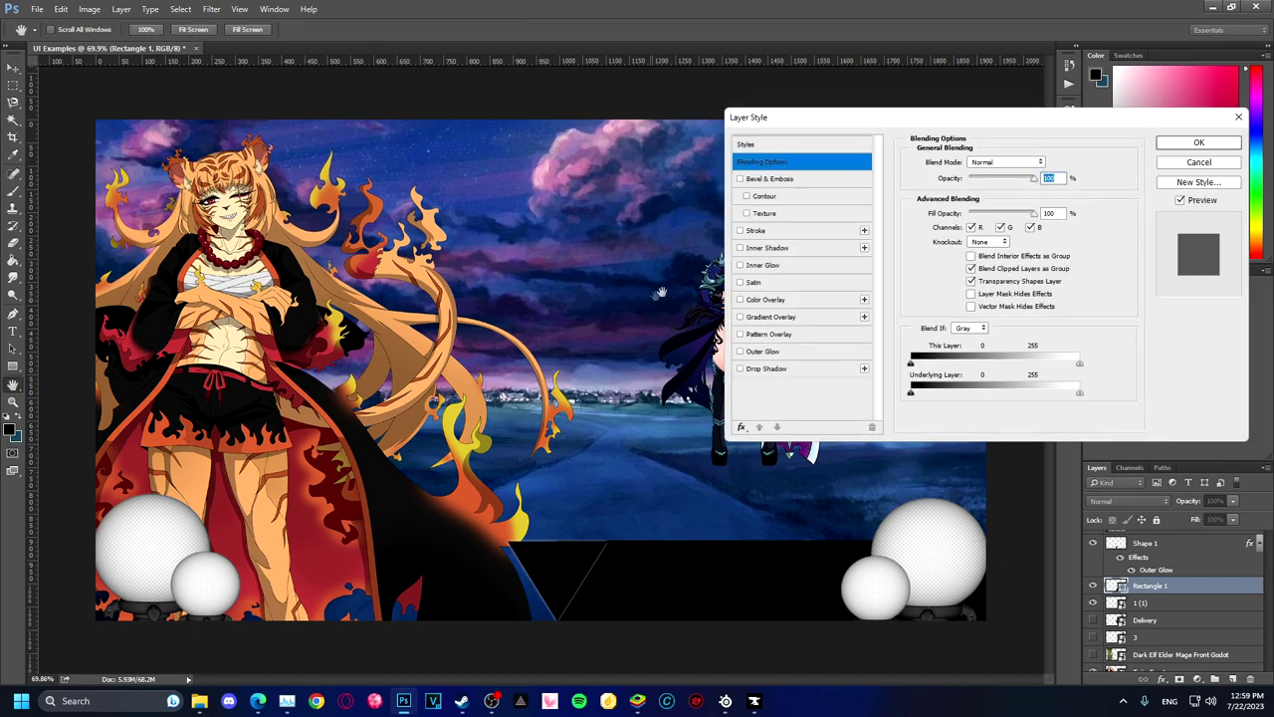
{"action": "left_click", "coordinate": [1239, 117]}
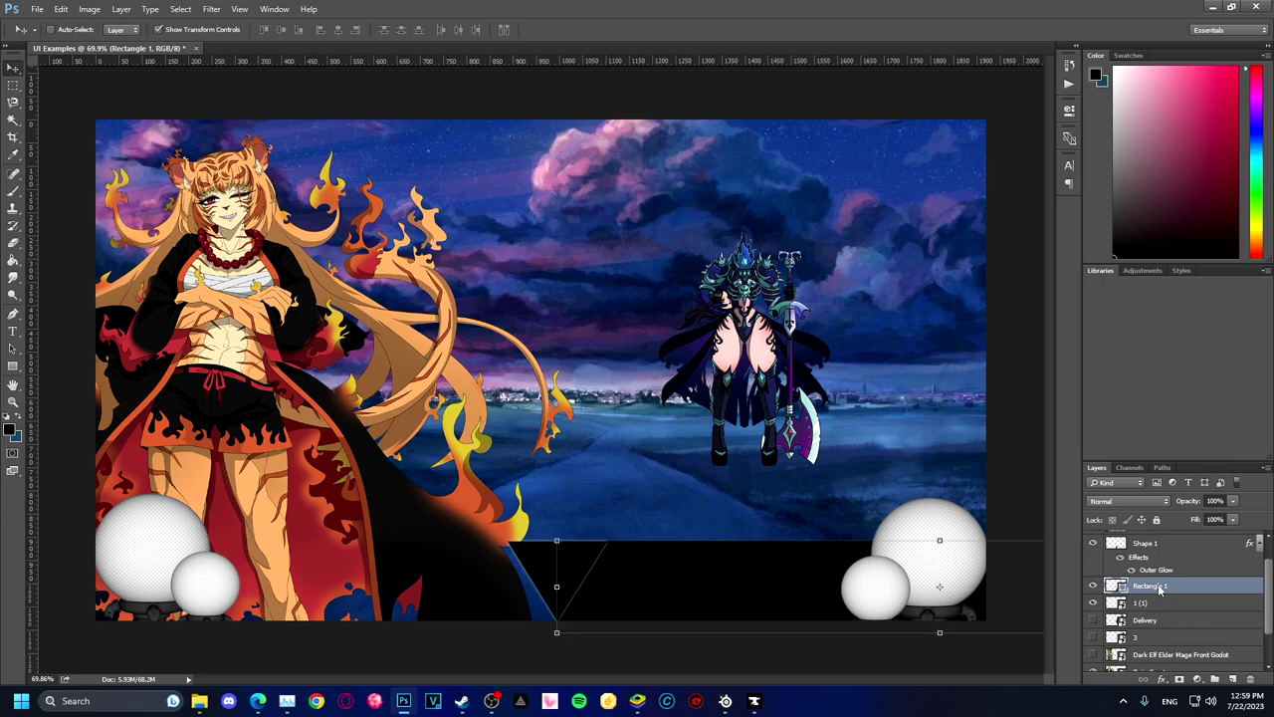
Duplicate the Rectangle 1 layer and place the copy over the left half of the bar along the canvas's lower edge
{"action": "right_click", "coordinate": [1159, 590]}
{"action": "left_click", "coordinate": [1161, 72]}
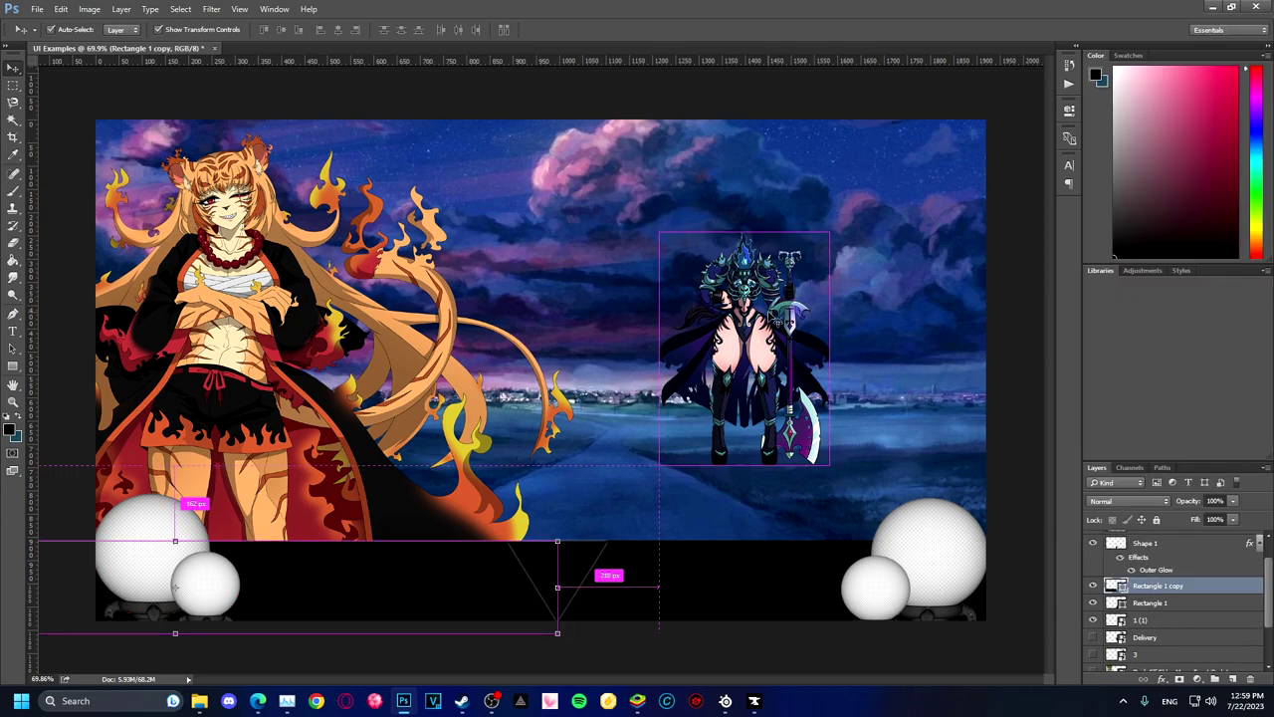
Hide the 1 (1) character layer, show the Delivery layer, and shift the Delivery character slightly to the right
{"action": "left_click", "coordinate": [784, 299], "text": "ctrl"}
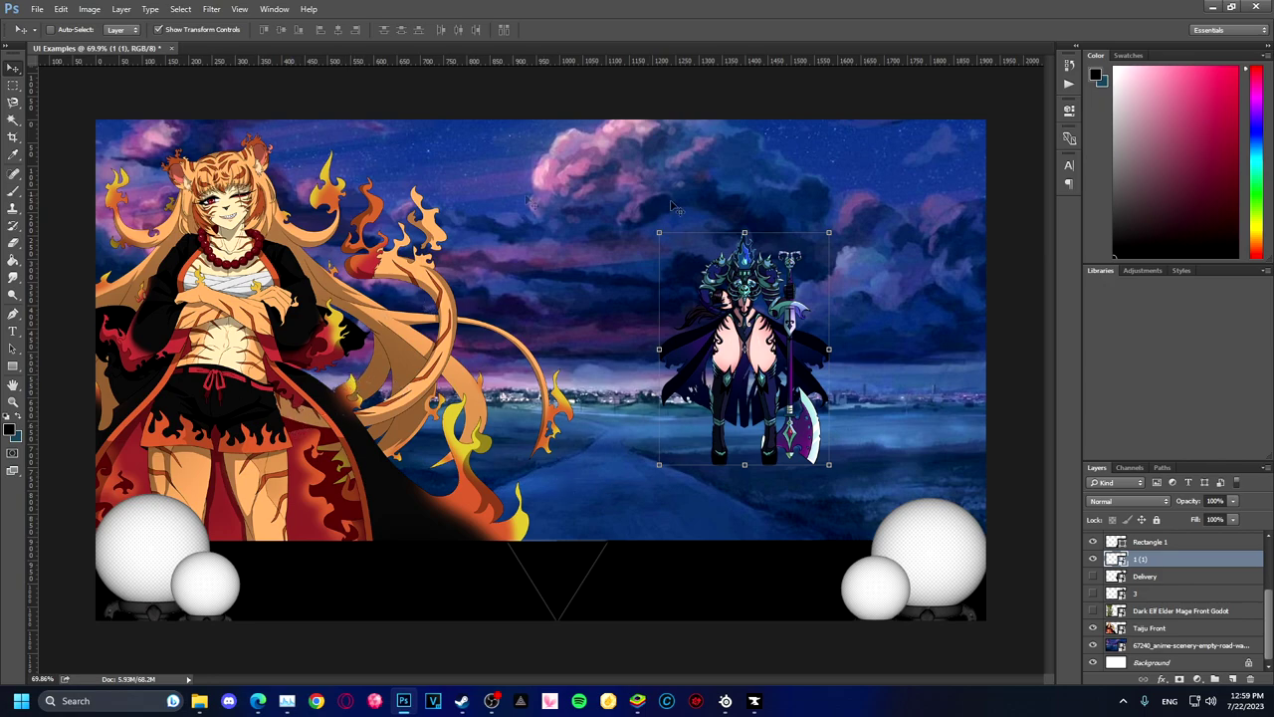
{"action": "left_click", "coordinate": [1093, 559]}
{"action": "left_click", "coordinate": [1093, 577]}
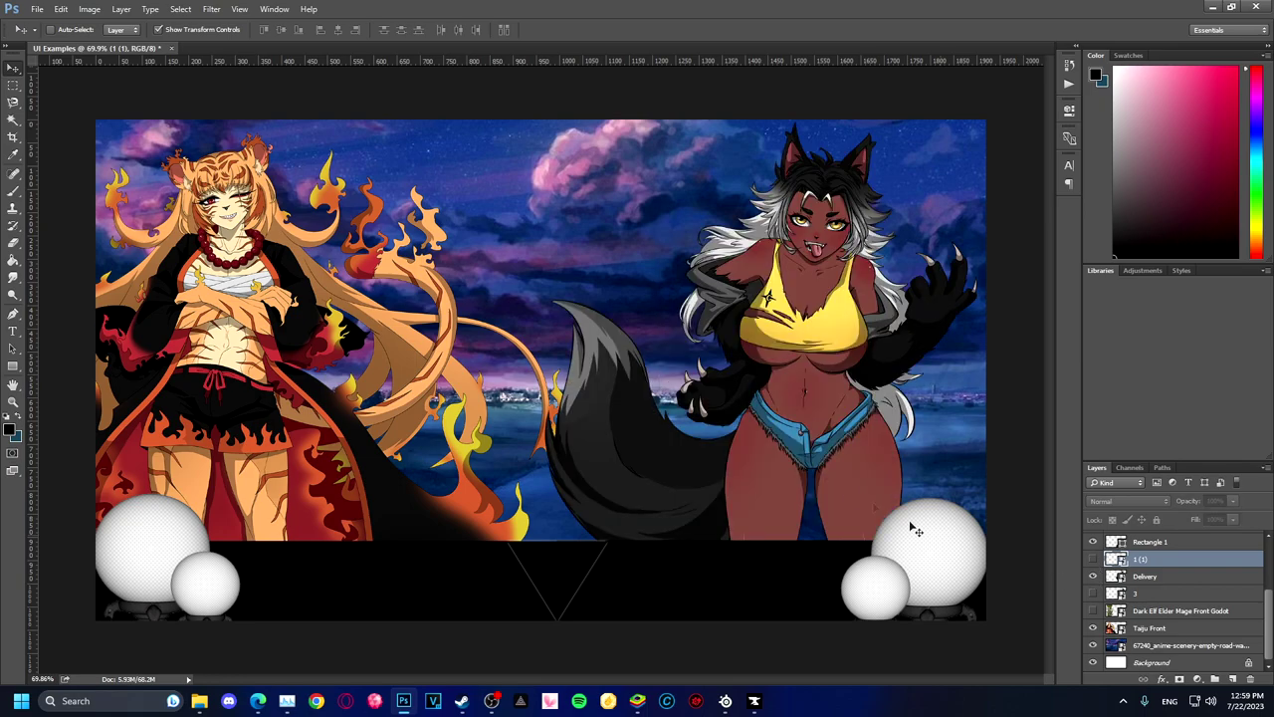
{"action": "left_click", "coordinate": [803, 417]}
{"action": "left_click_drag", "start_coordinate": [835, 421], "coordinate": [851, 426]}
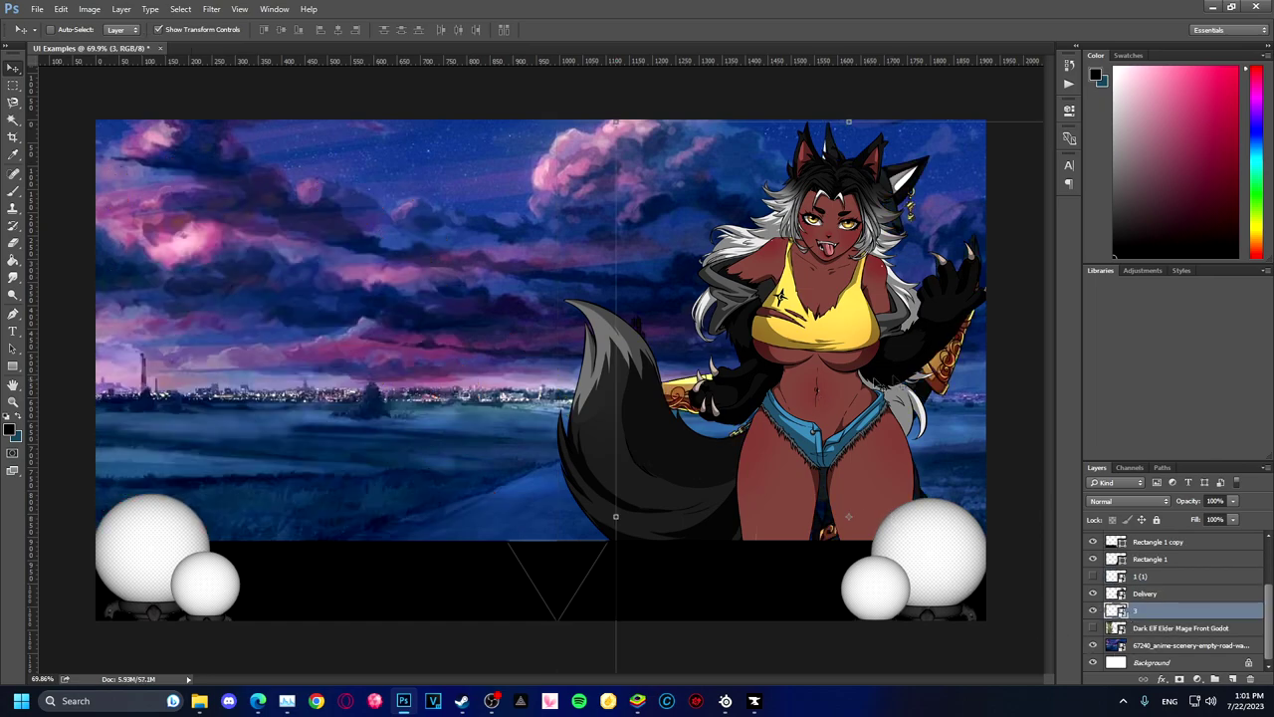
Move the layer 3 character to the left side of the scene and flip it horizontally to face the other character
{"action": "left_click_drag", "start_coordinate": [931, 379], "coordinate": [403, 324]}
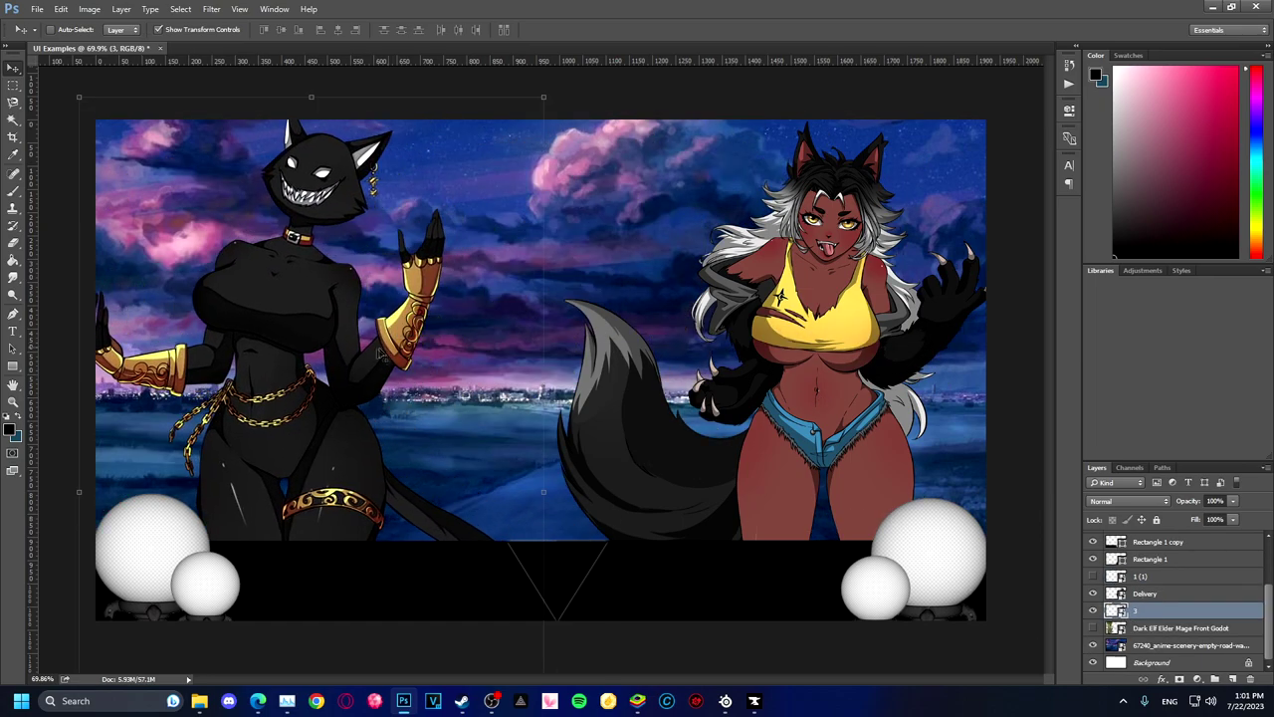
{"action": "right_click", "coordinate": [369, 362]}
{"action": "key", "text": "Escape"}
{"action": "key", "text": "ctrl+t"}
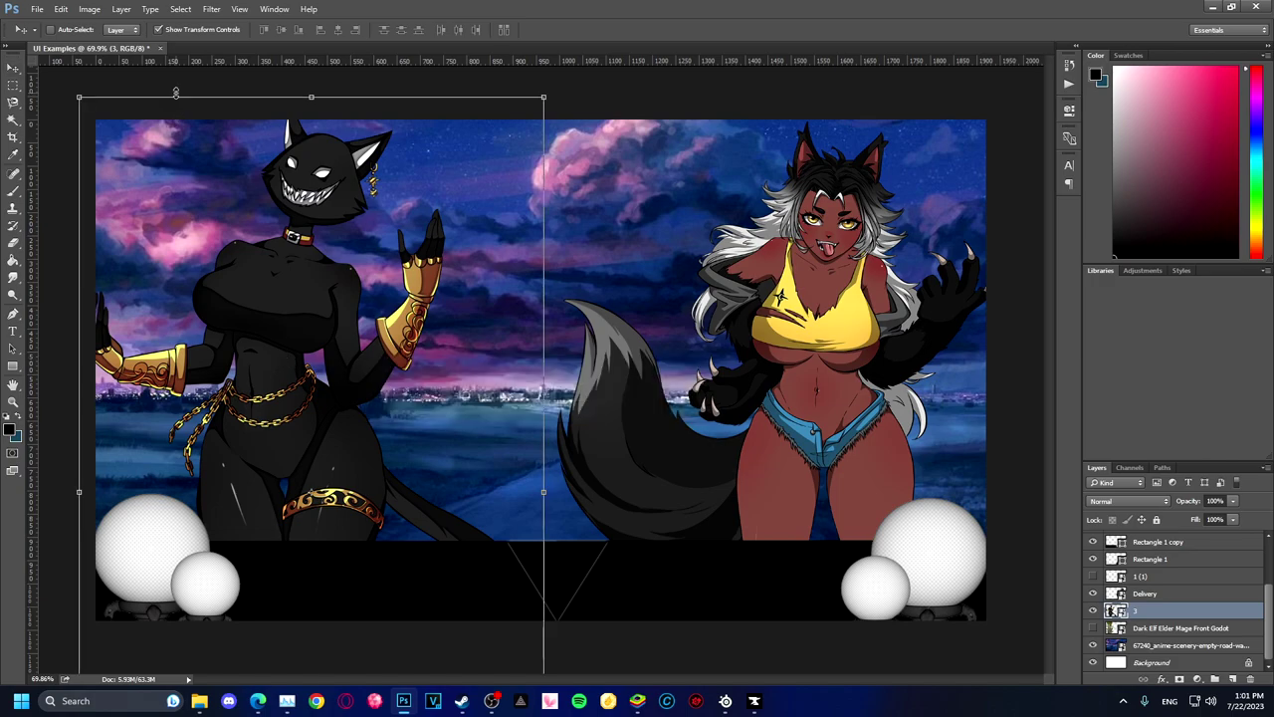
{"action": "right_click", "coordinate": [332, 319]}
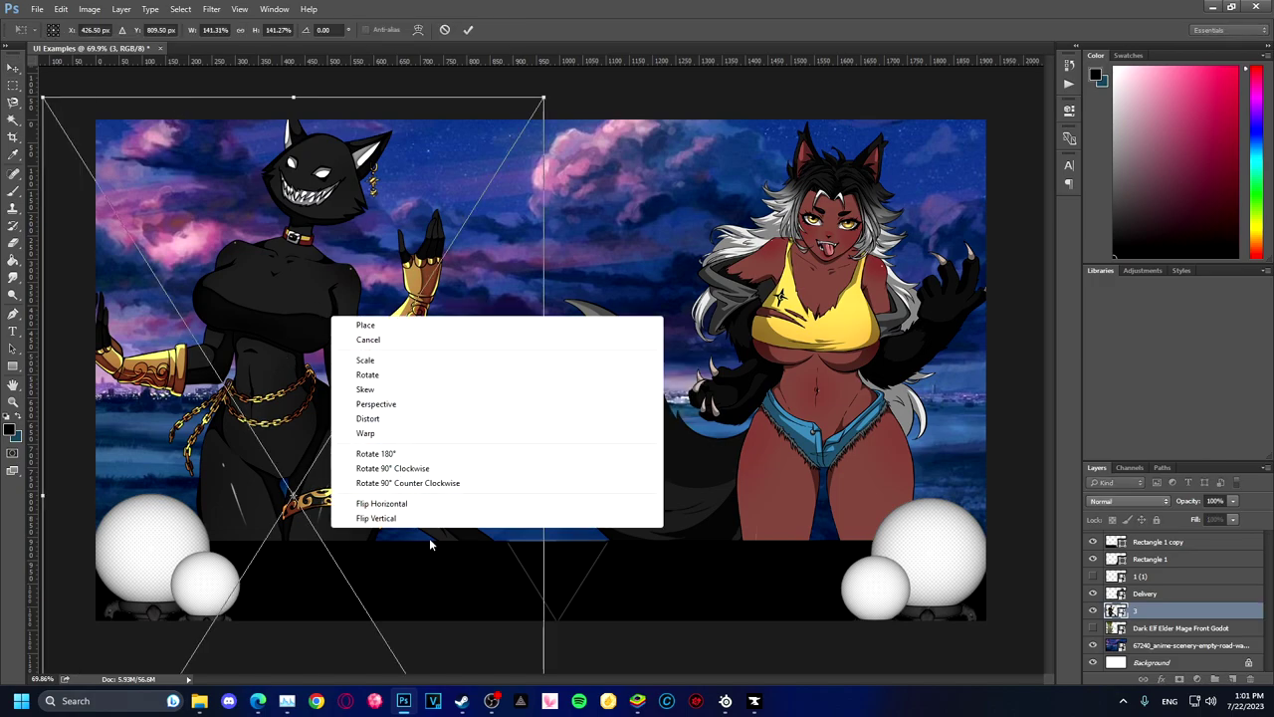
{"action": "left_click", "coordinate": [418, 503]}
{"action": "left_click_drag", "start_coordinate": [350, 450], "coordinate": [322, 474]}
{"action": "key", "text": "Return"}
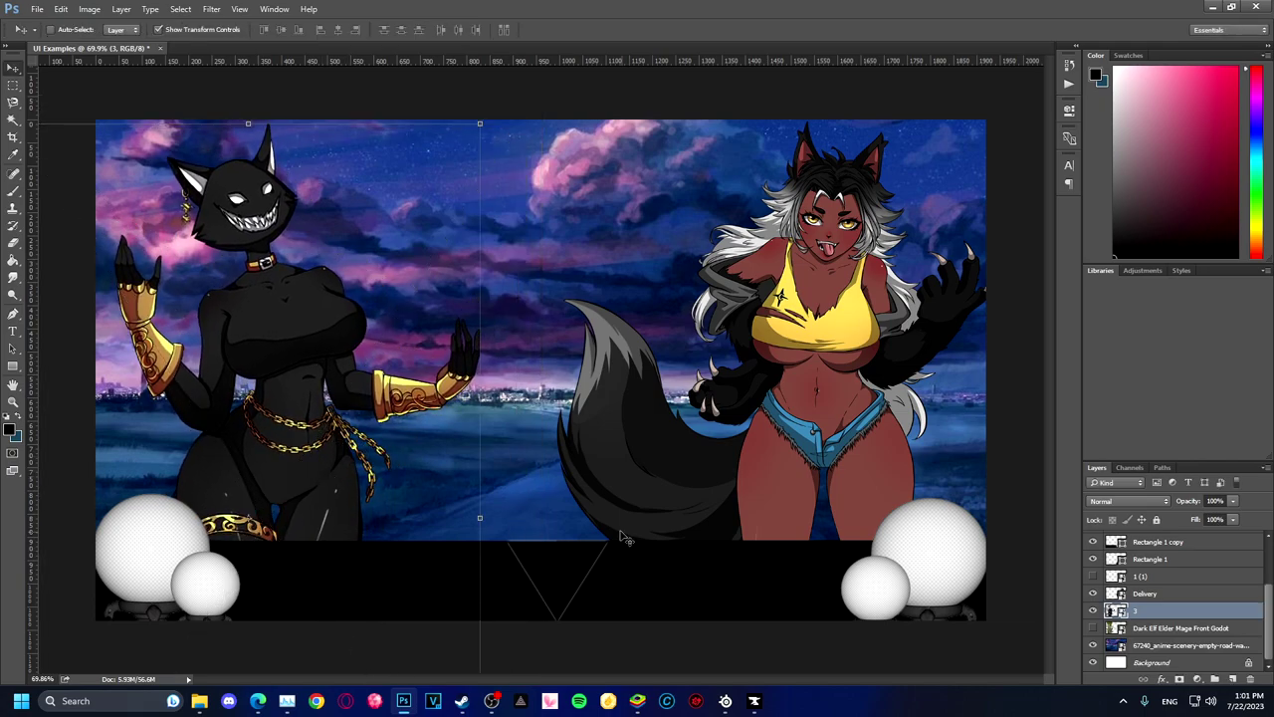
Toggle the visibility of character layers 1 (1), Delivery and 3 to preview different character combinations
{"action": "left_click", "coordinate": [1092, 611]}
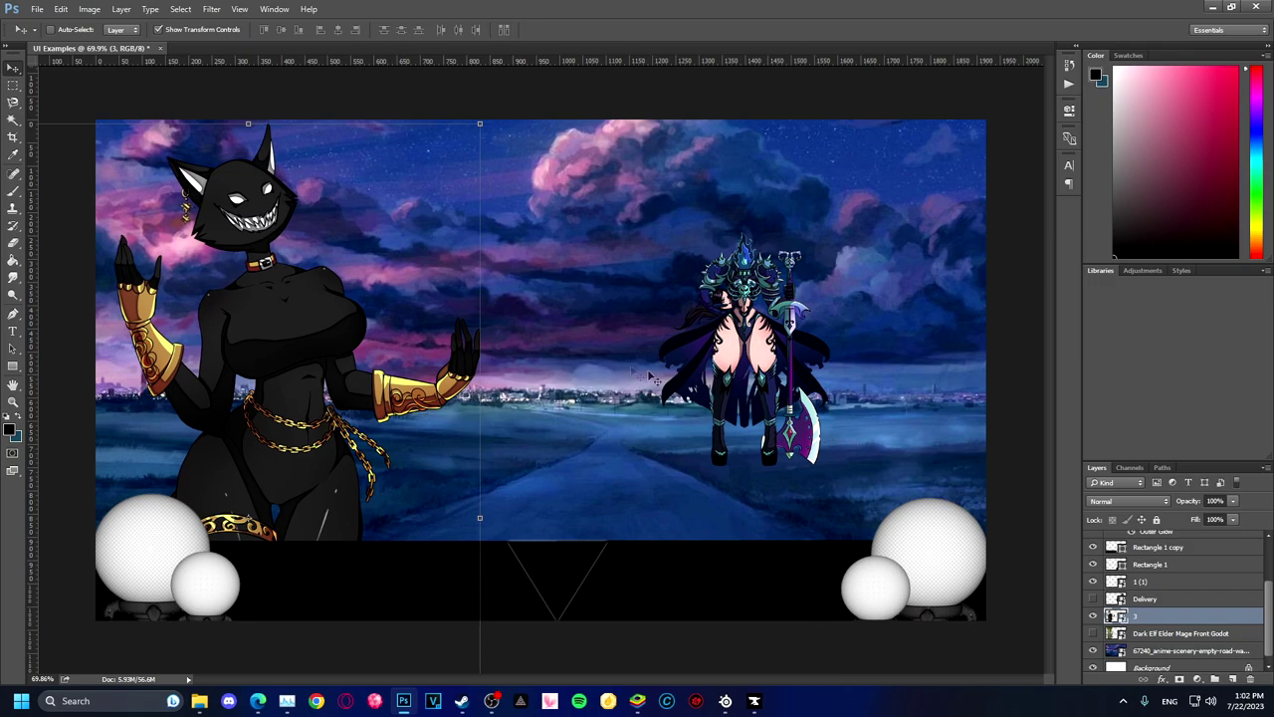
{"action": "left_click", "coordinate": [1093, 616]}
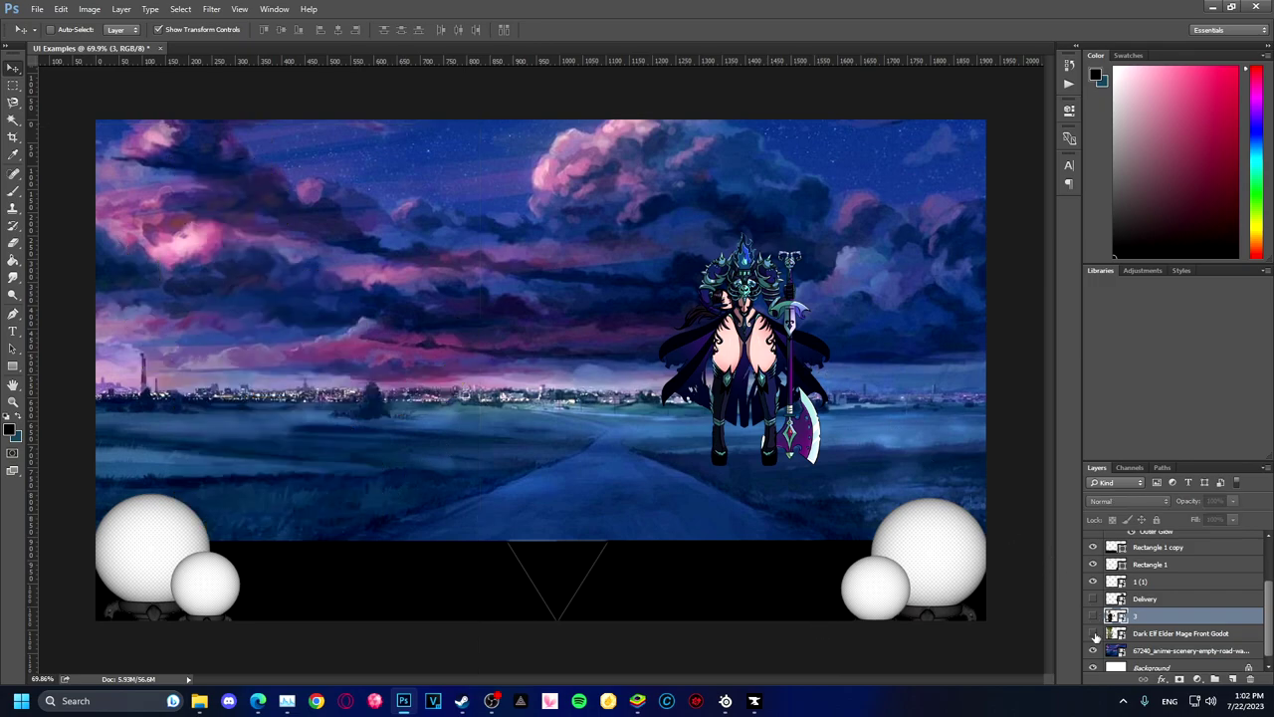
{"action": "left_click", "coordinate": [1093, 581]}
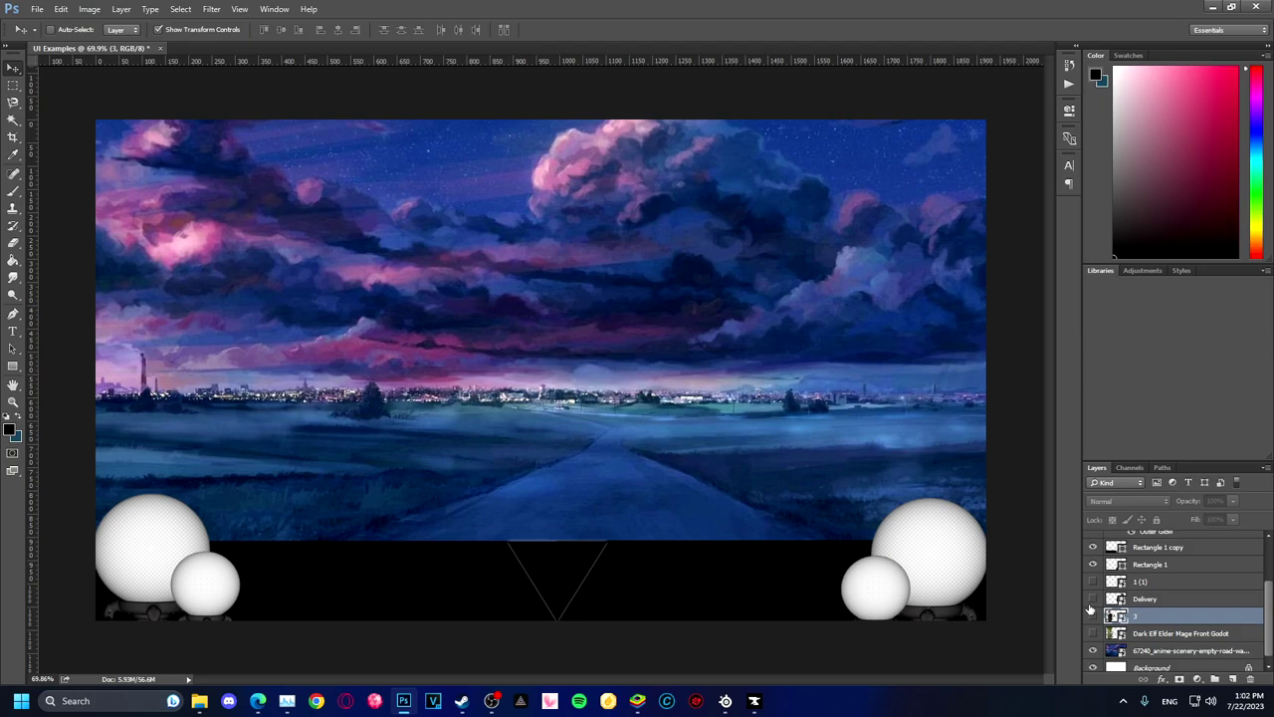
{"action": "left_click", "coordinate": [1093, 616]}
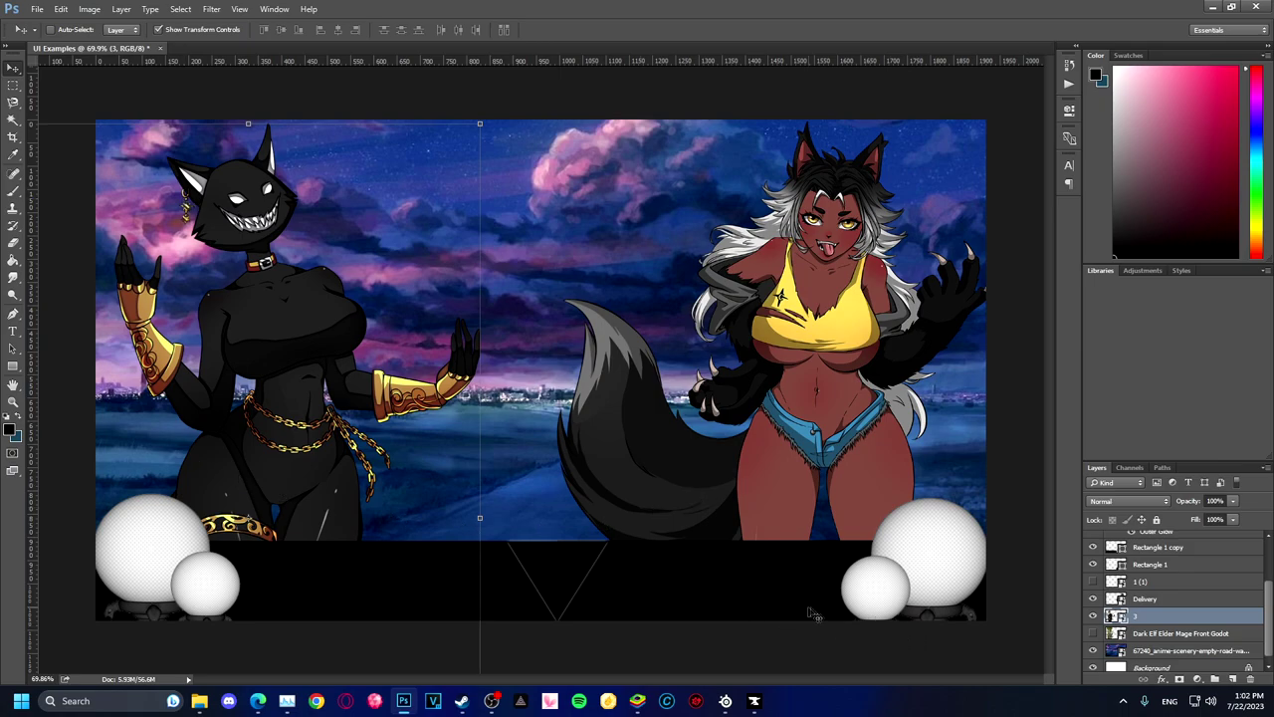
Apply a Color Overlay in pure red (ff0000) to the Rectangle 1 copy layer
{"action": "left_click", "coordinate": [1153, 549]}
{"action": "right_click", "coordinate": [1157, 550]}
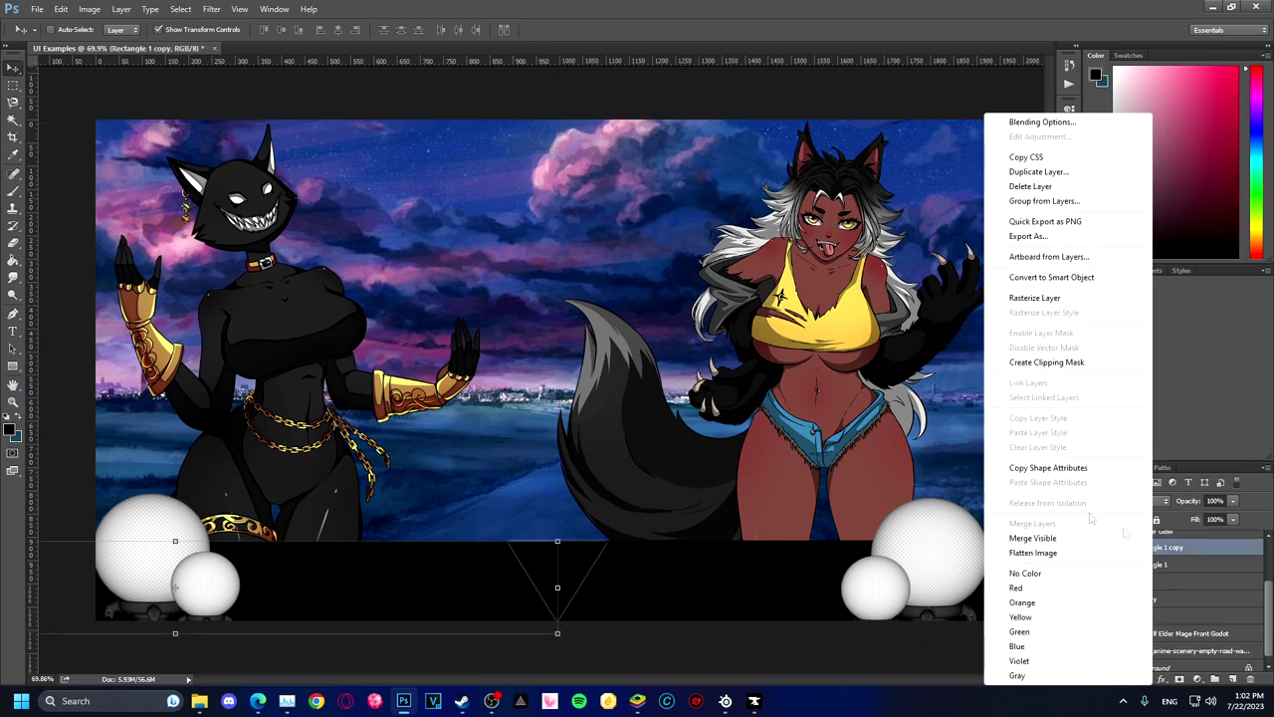
{"action": "key", "text": "Escape"}
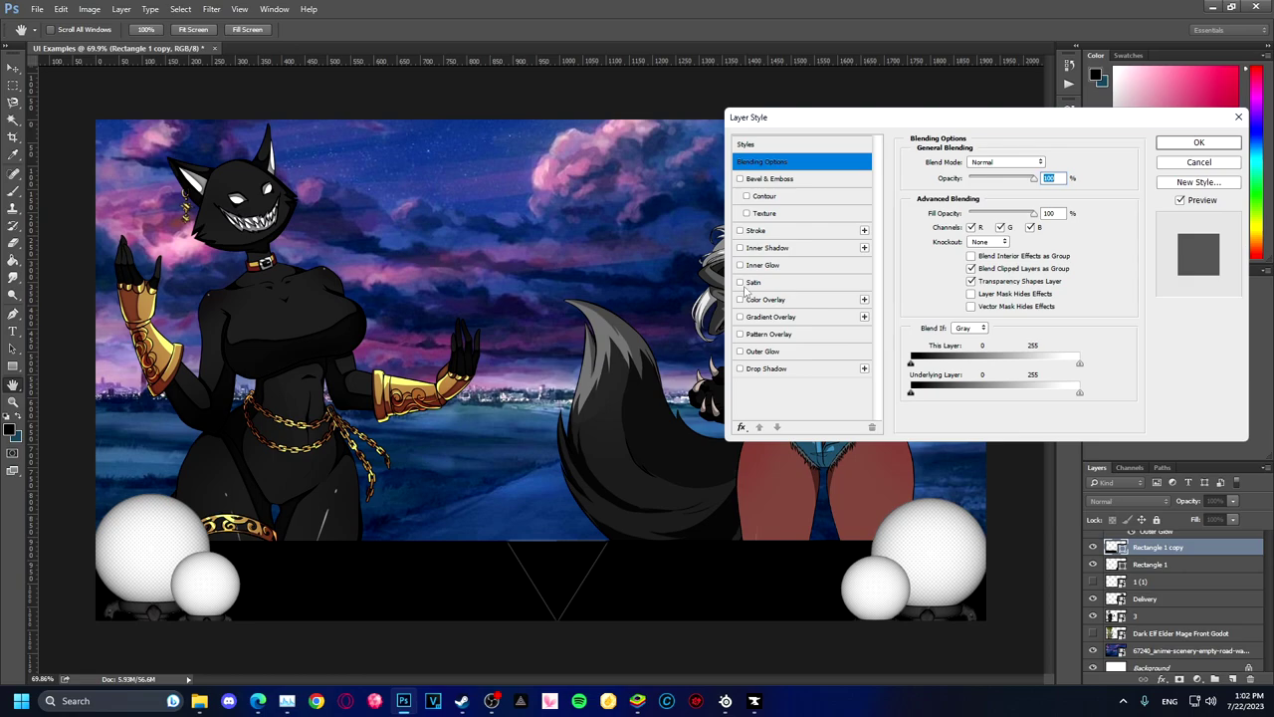
{"action": "left_click", "coordinate": [740, 300]}
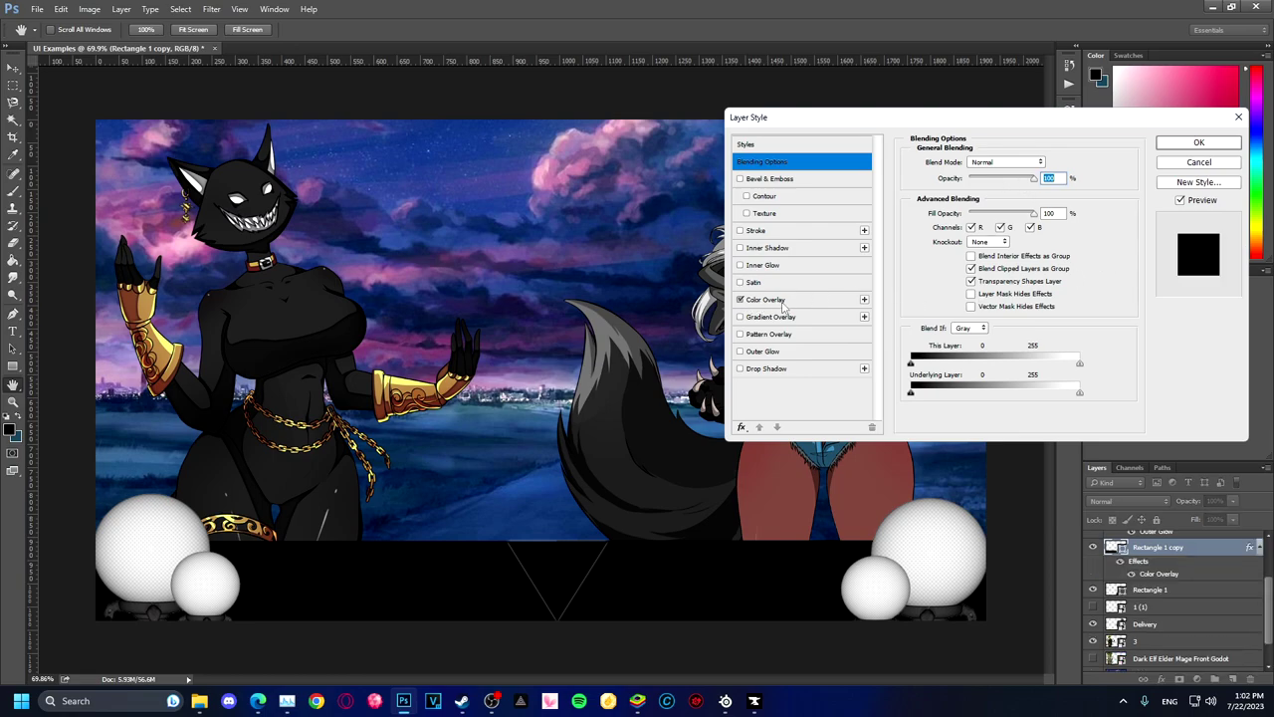
{"action": "left_click", "coordinate": [783, 302]}
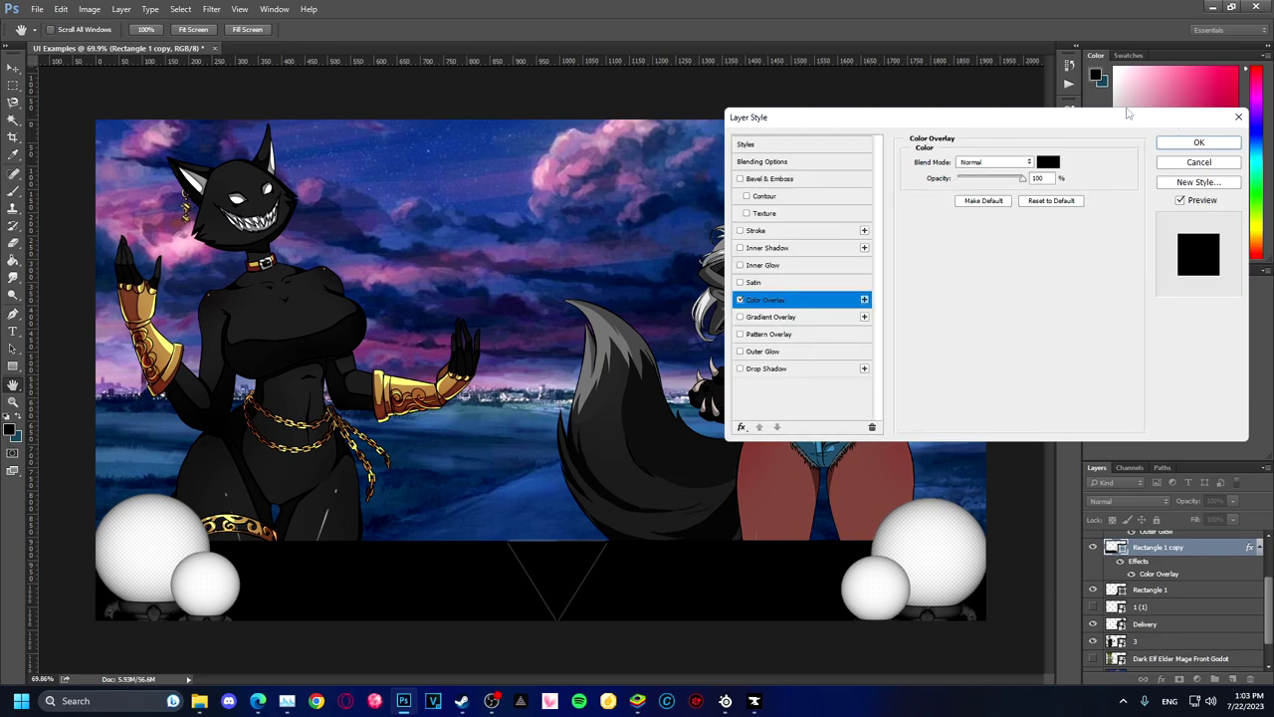
{"action": "left_click", "coordinate": [1050, 162]}
{"action": "left_click", "coordinate": [864, 227]}
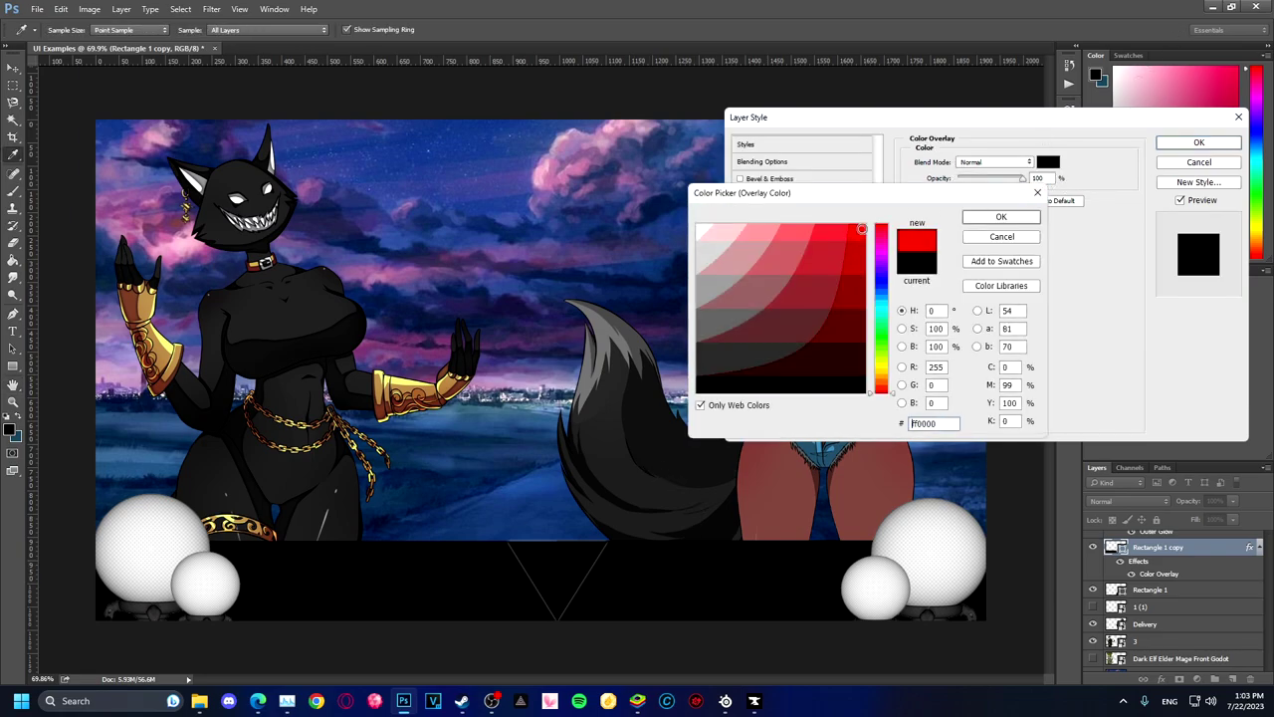
{"action": "left_click", "coordinate": [976, 221]}
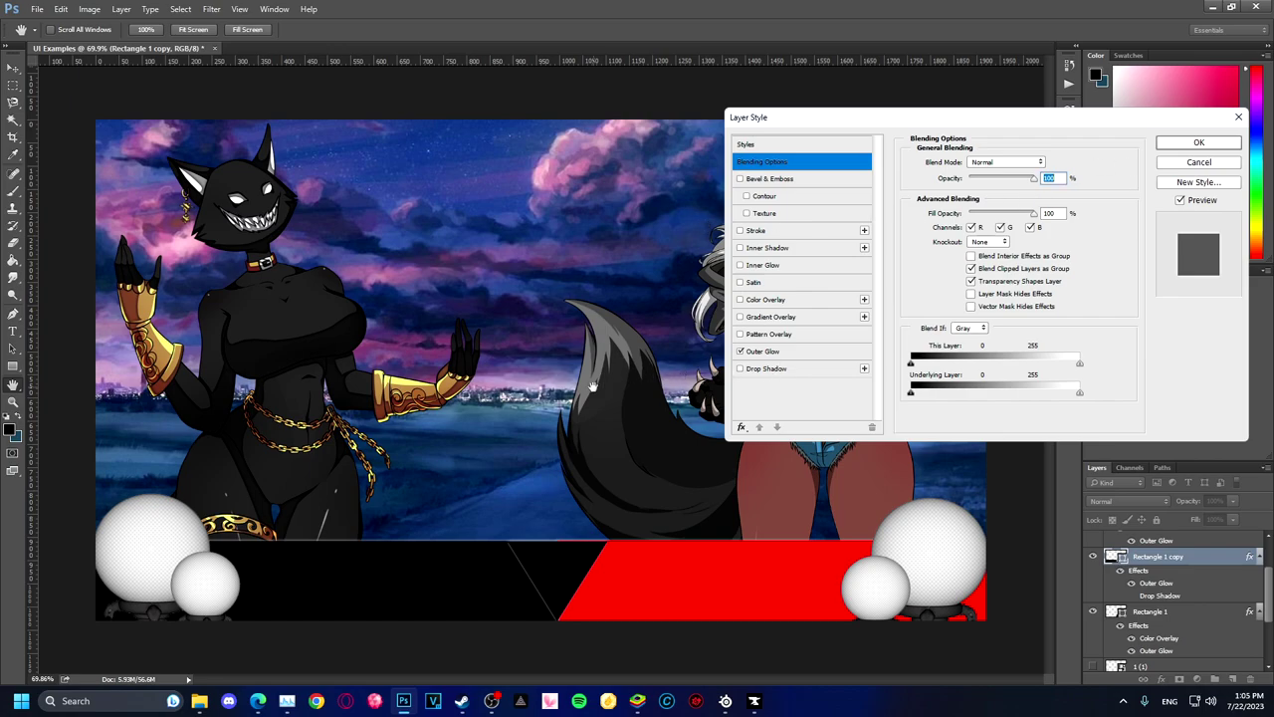
Add a Color Overlay effect to the Rectangle 1 copy layer alongside its Outer Glow
{"action": "left_click", "coordinate": [759, 301]}
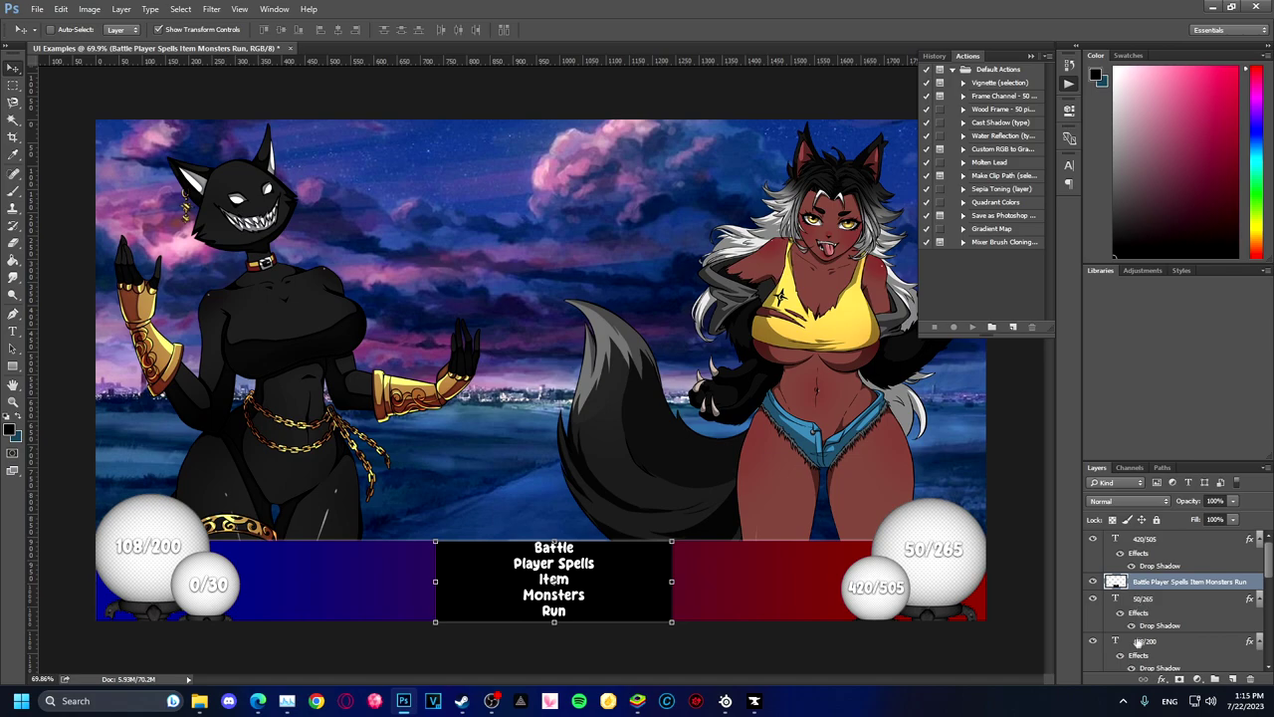
Move the black Battle menu box up off the Turn counter and return it to the middle of the bar
{"action": "left_click_drag", "start_coordinate": [617, 583], "coordinate": [614, 499]}
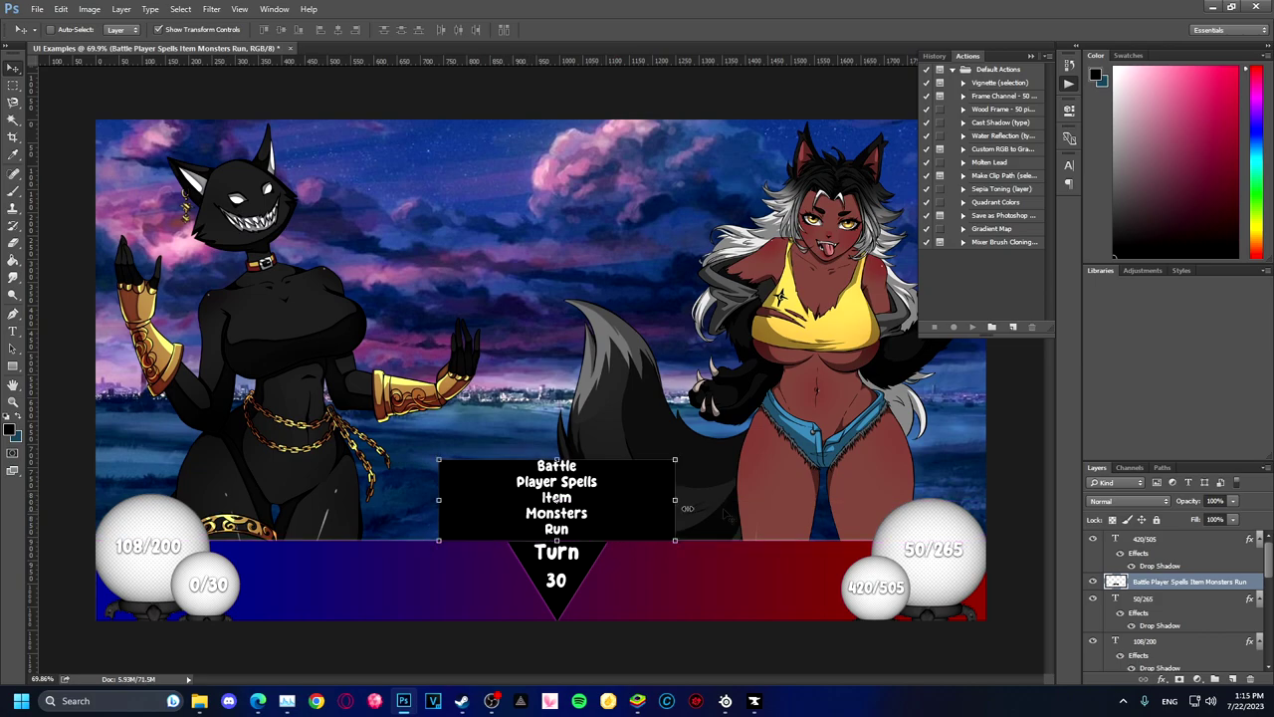
{"action": "left_click_drag", "start_coordinate": [623, 521], "coordinate": [614, 600]}
{"action": "key", "text": "ctrl+z"}
{"action": "key", "text": "ctrl+z"}
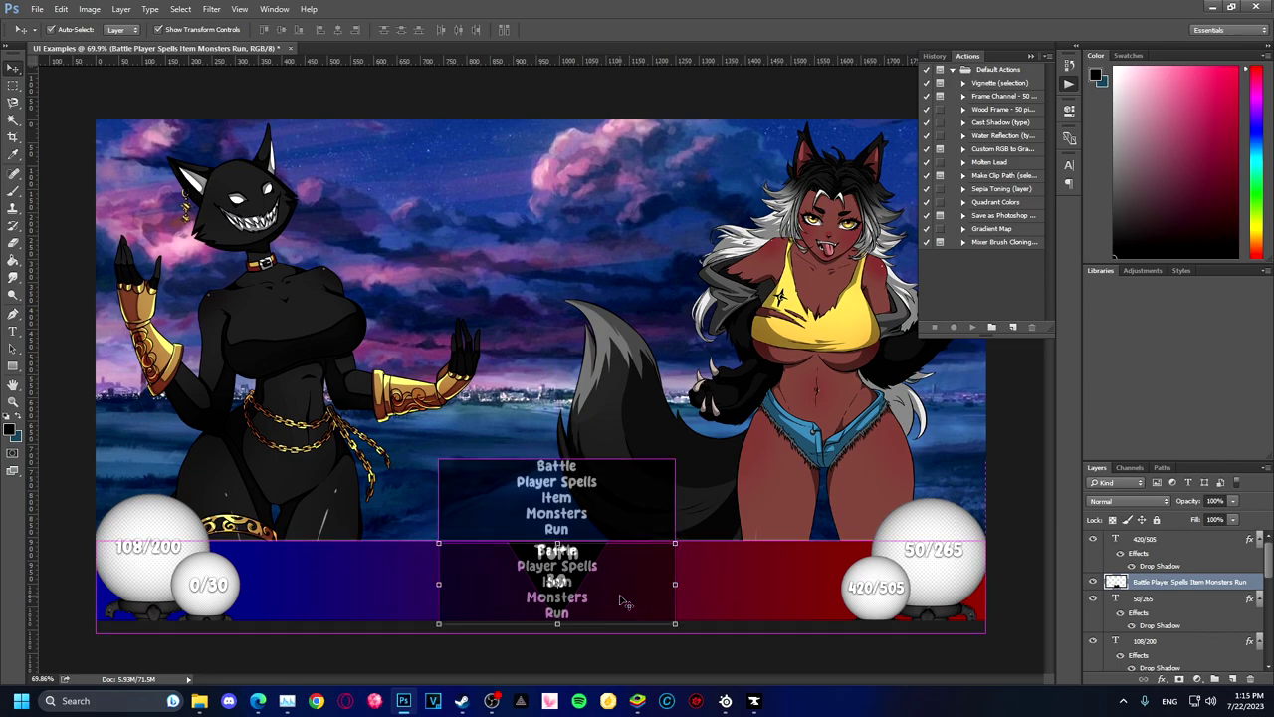
{"action": "left_click_drag", "start_coordinate": [619, 601], "coordinate": [620, 591]}
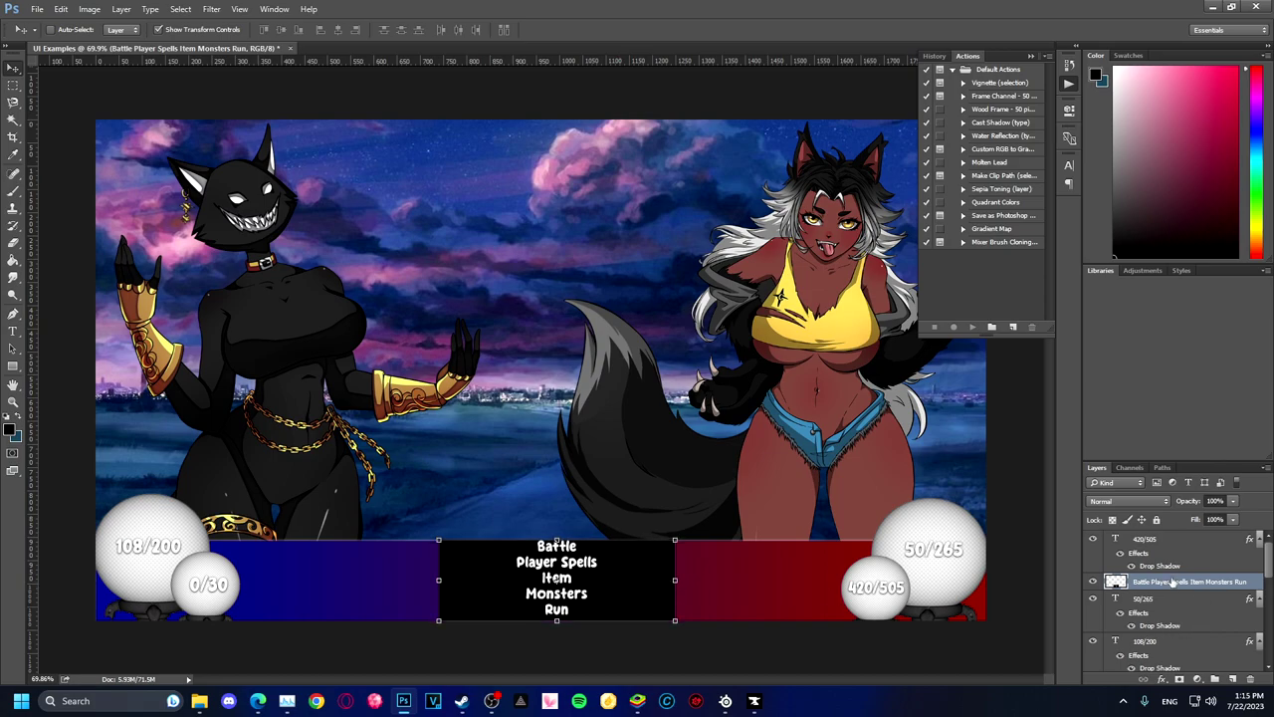
Merge the Turn 30 text with the Shape 1 triangle and move the merged counter to the canvas's top centre
{"action": "scroll", "coordinate": [1171, 584], "scroll_direction": "down", "scroll_amount": 5}
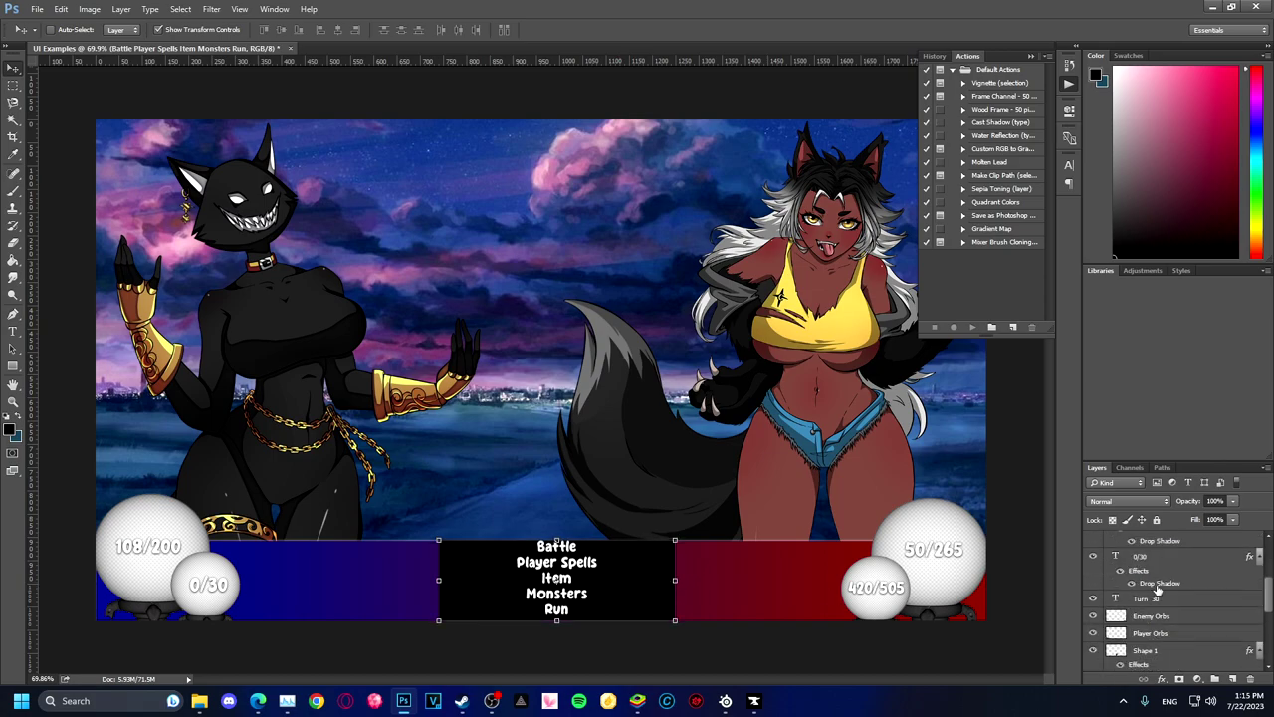
{"action": "left_click", "coordinate": [1142, 603]}
{"action": "scroll", "coordinate": [1158, 611], "scroll_direction": "up", "scroll_amount": 3}
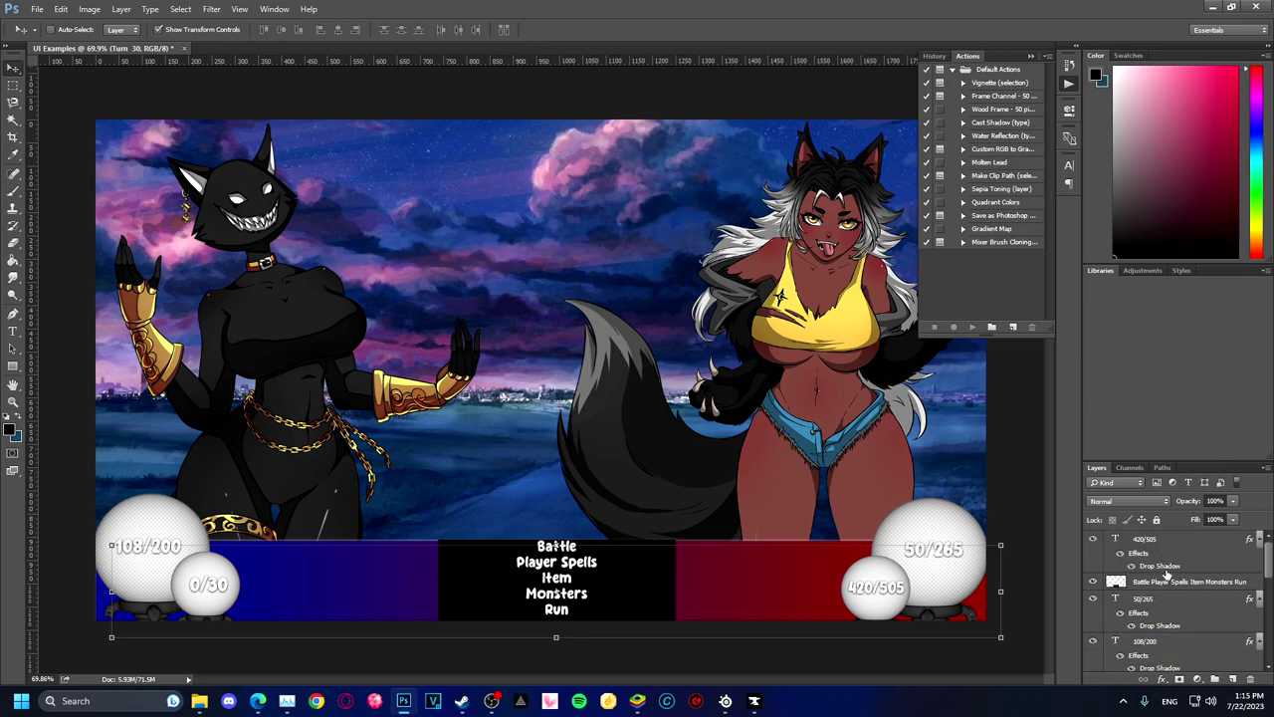
{"action": "scroll", "coordinate": [1165, 563], "scroll_direction": "down", "scroll_amount": 3}
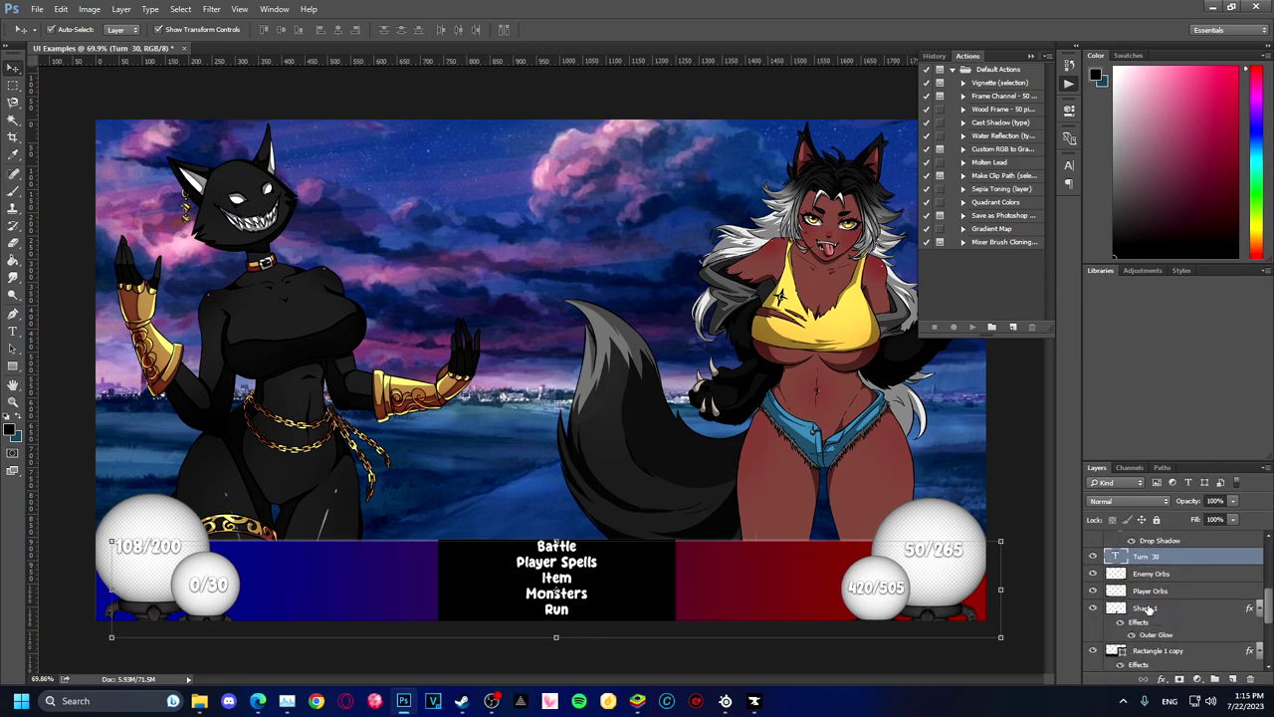
{"action": "left_click", "coordinate": [1146, 609]}
{"action": "right_click", "coordinate": [1148, 610]}
{"action": "left_click", "coordinate": [1154, 444]}
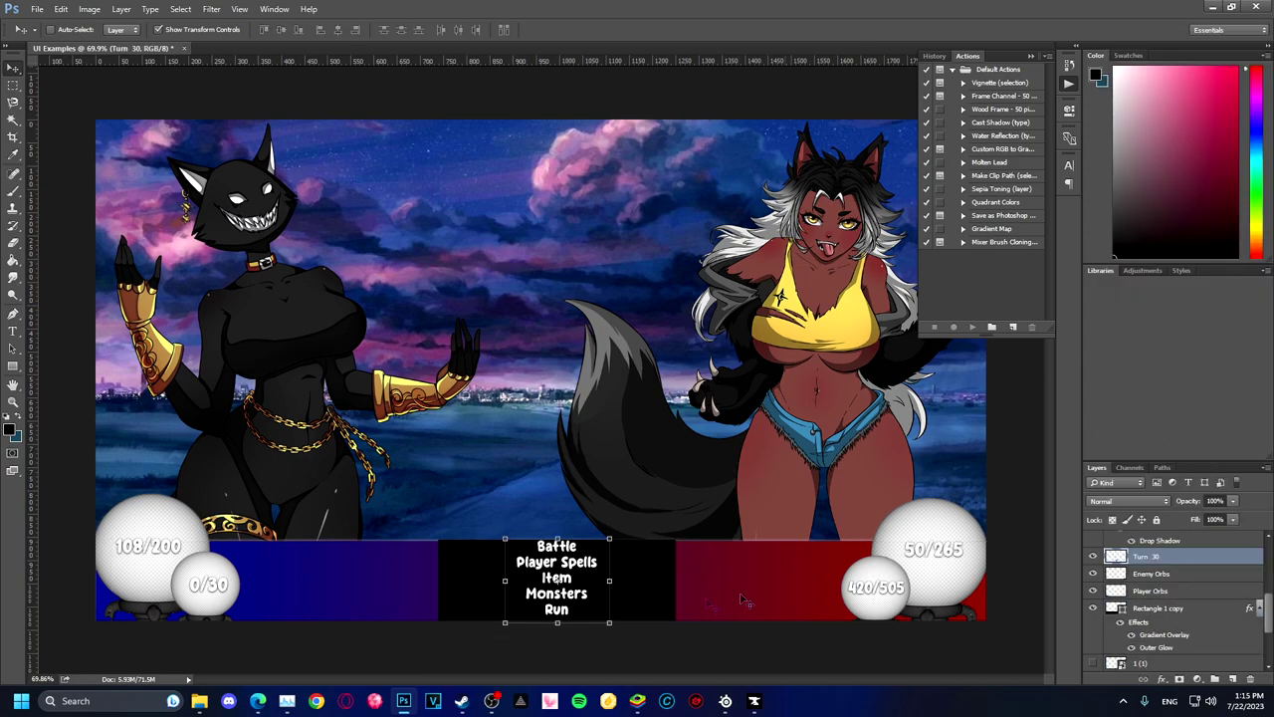
{"action": "left_click_drag", "start_coordinate": [605, 601], "coordinate": [592, 175]}
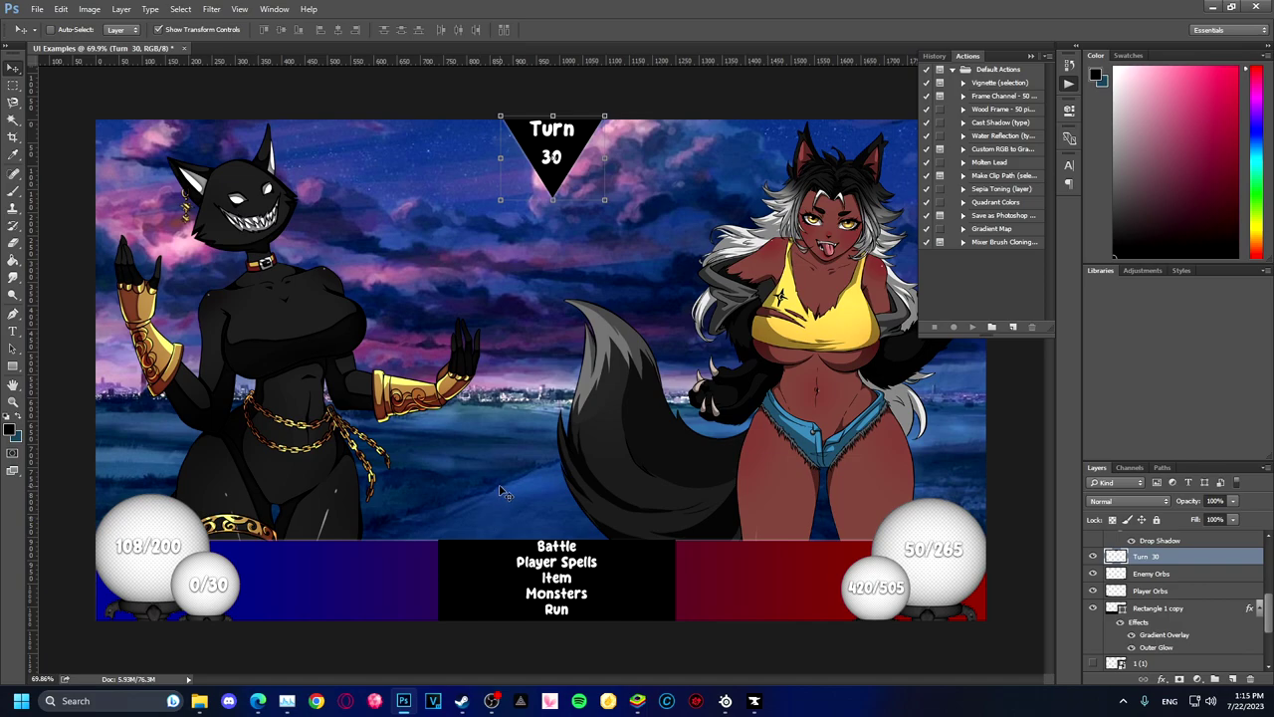
Scale the Battle menu box to about 98% and centre it horizontally on the bar
{"action": "left_click", "coordinate": [634, 588]}
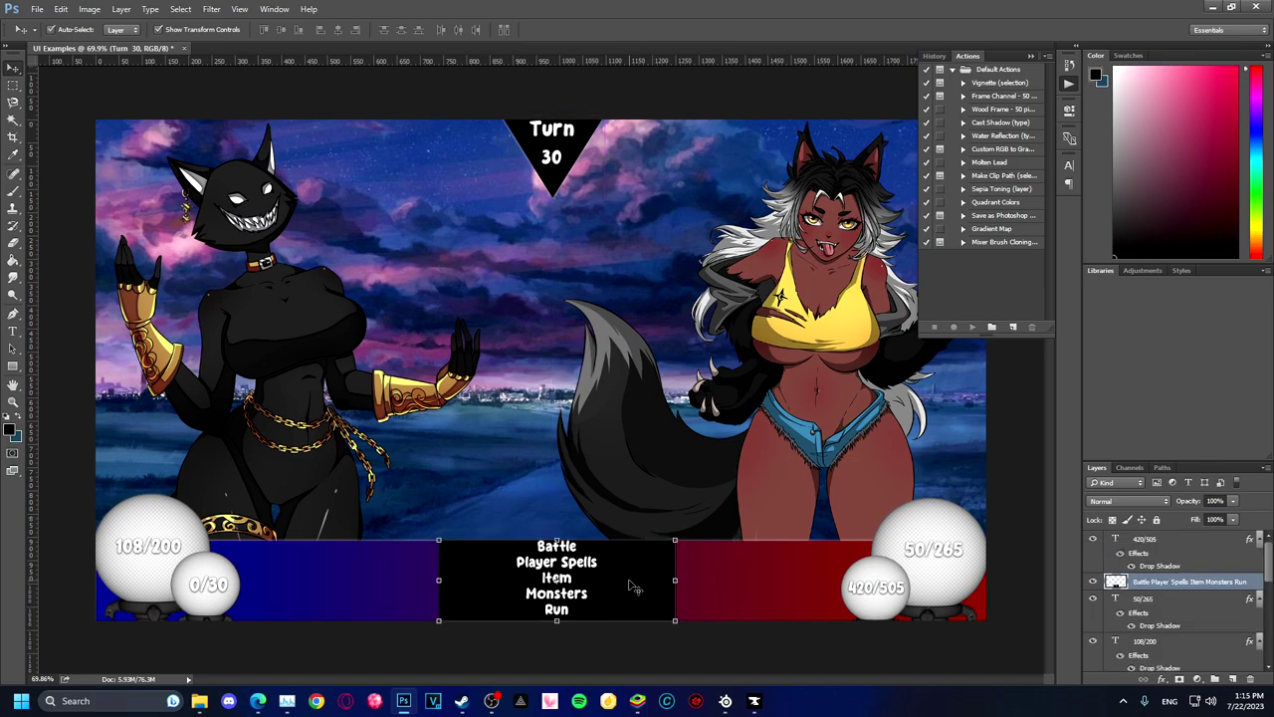
{"action": "left_click", "coordinate": [675, 541]}
{"action": "left_click_drag", "start_coordinate": [675, 541], "coordinate": [668, 541]}
{"action": "left_click_drag", "start_coordinate": [612, 586], "coordinate": [619, 586]}
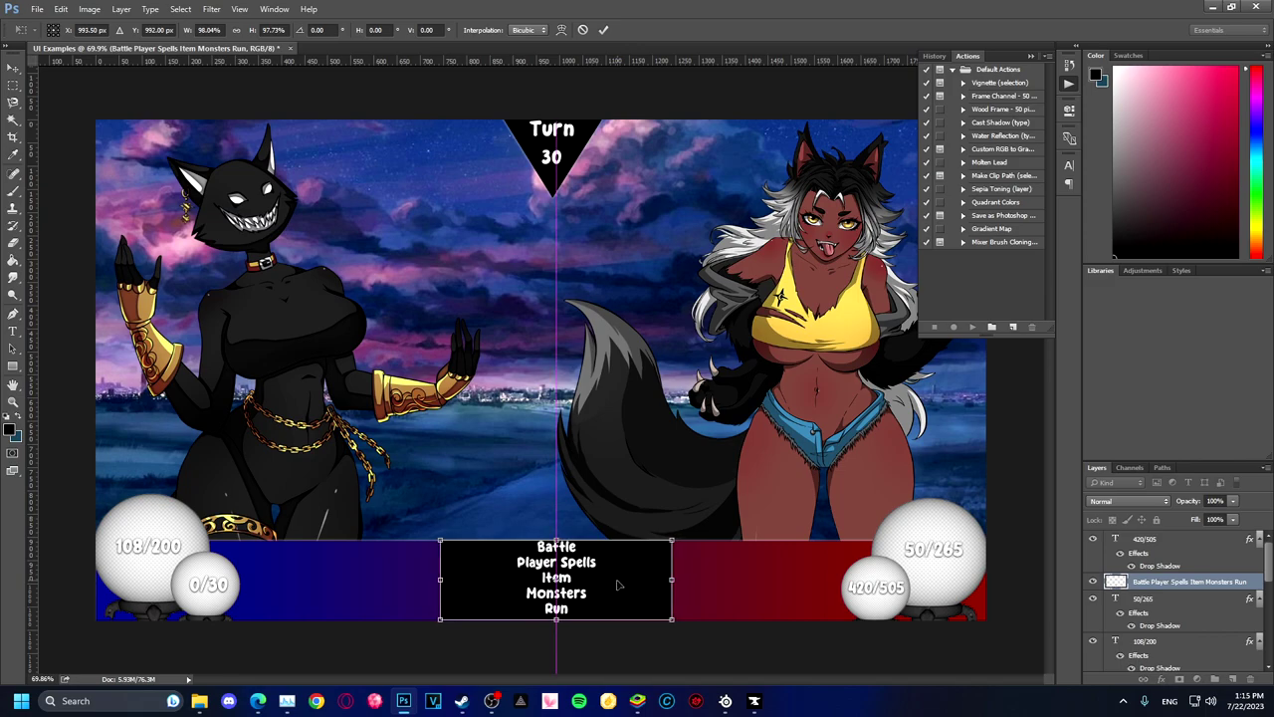
{"action": "key", "text": "Return"}
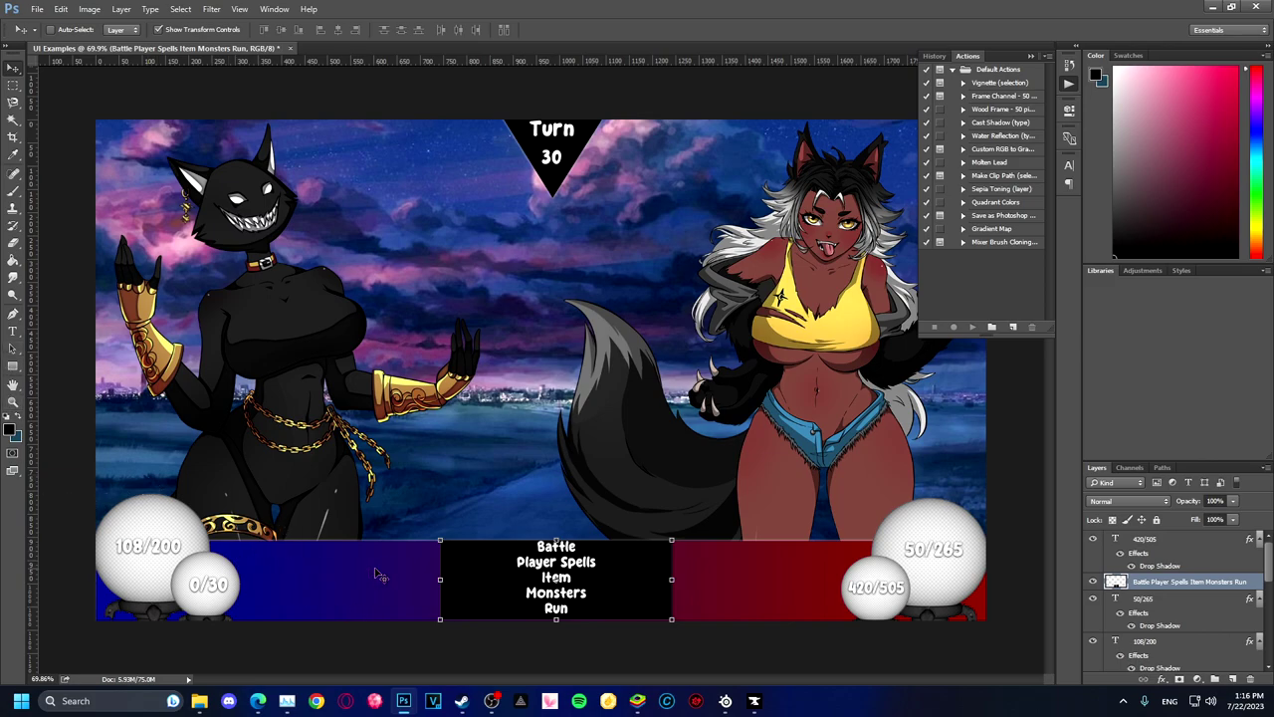
Add a left-aligned text box on the blue part of the bar reading "Buffs:" with "Debuffs:" below it
{"action": "left_click", "coordinate": [13, 330]}
{"action": "left_click_drag", "start_coordinate": [246, 551], "coordinate": [430, 612]}
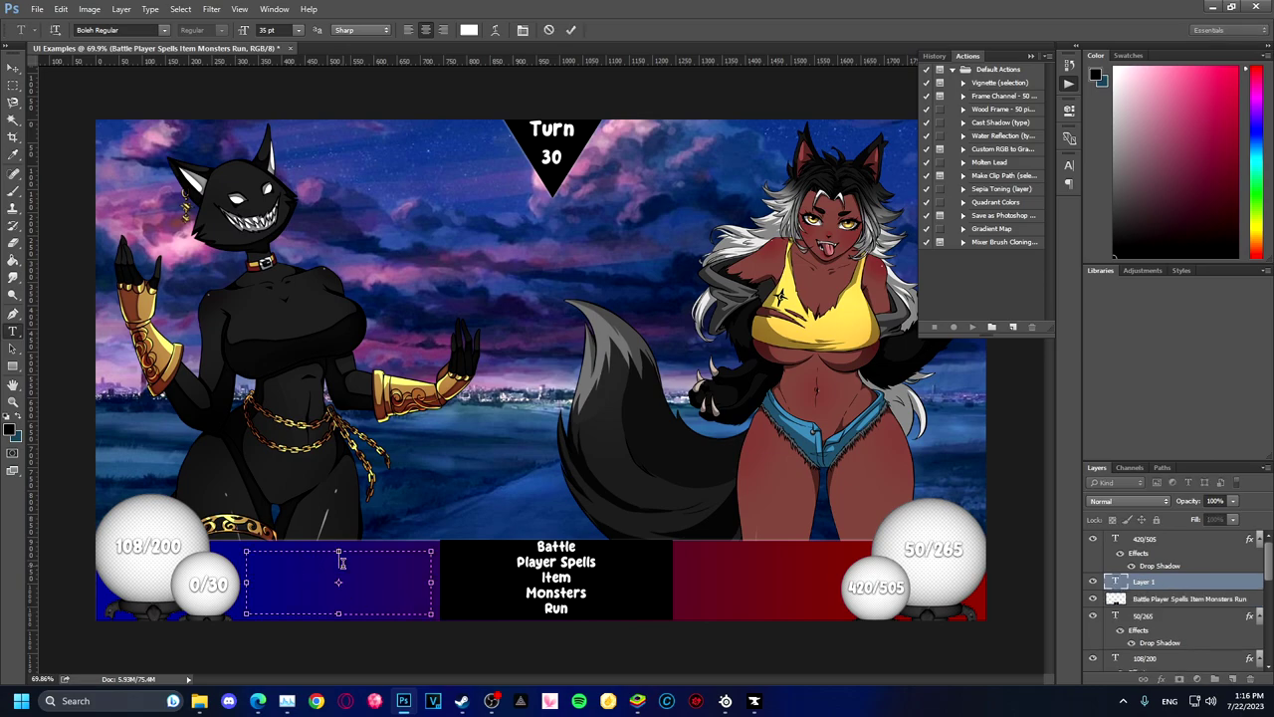
{"action": "left_click", "coordinate": [408, 29]}
{"action": "type", "text": "Buffs:"}
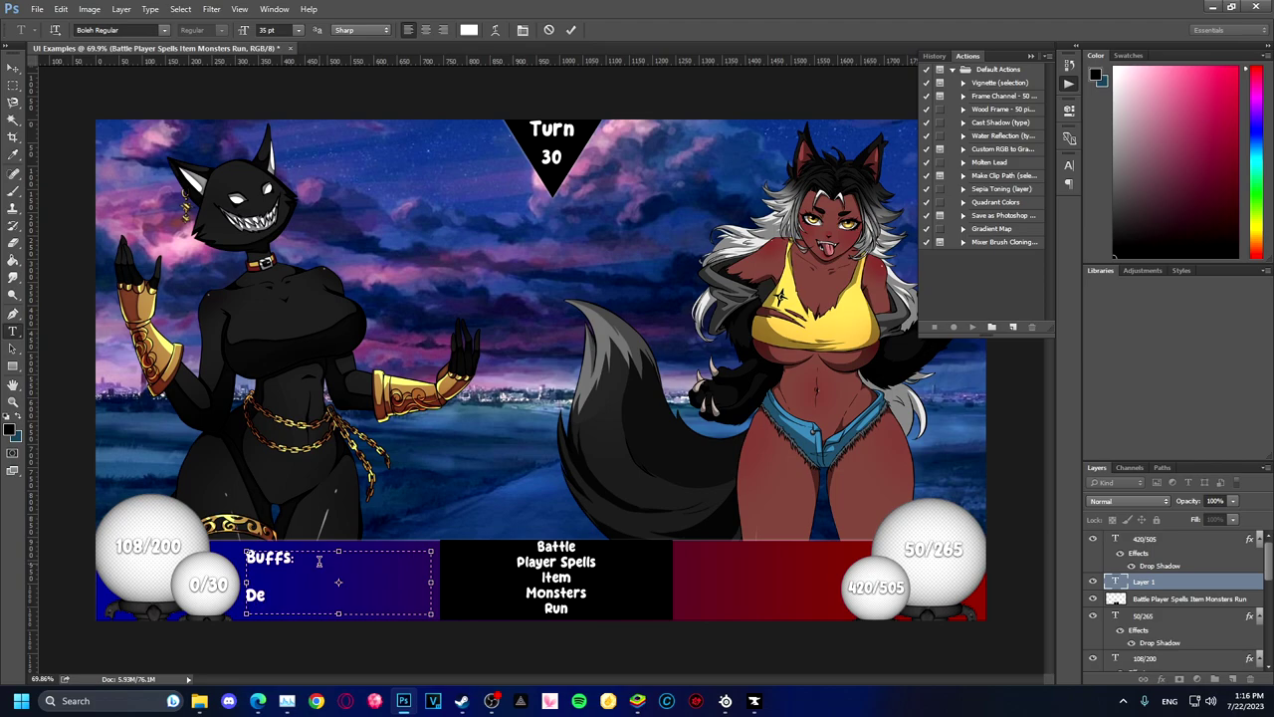
{"action": "type", "text": "uffs:"}
{"action": "left_click_drag", "start_coordinate": [321, 537], "coordinate": [325, 528]}
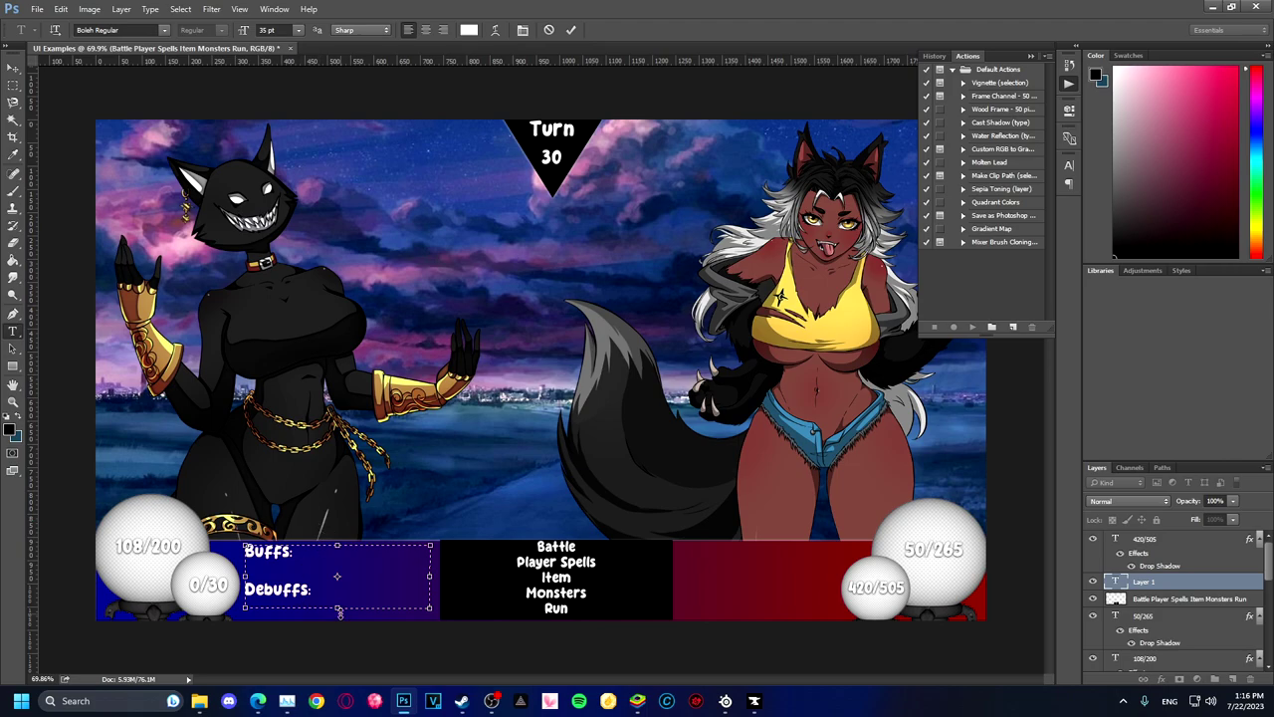
{"action": "left_click_drag", "start_coordinate": [339, 609], "coordinate": [339, 616]}
{"action": "key", "text": "ctrl+Return"}
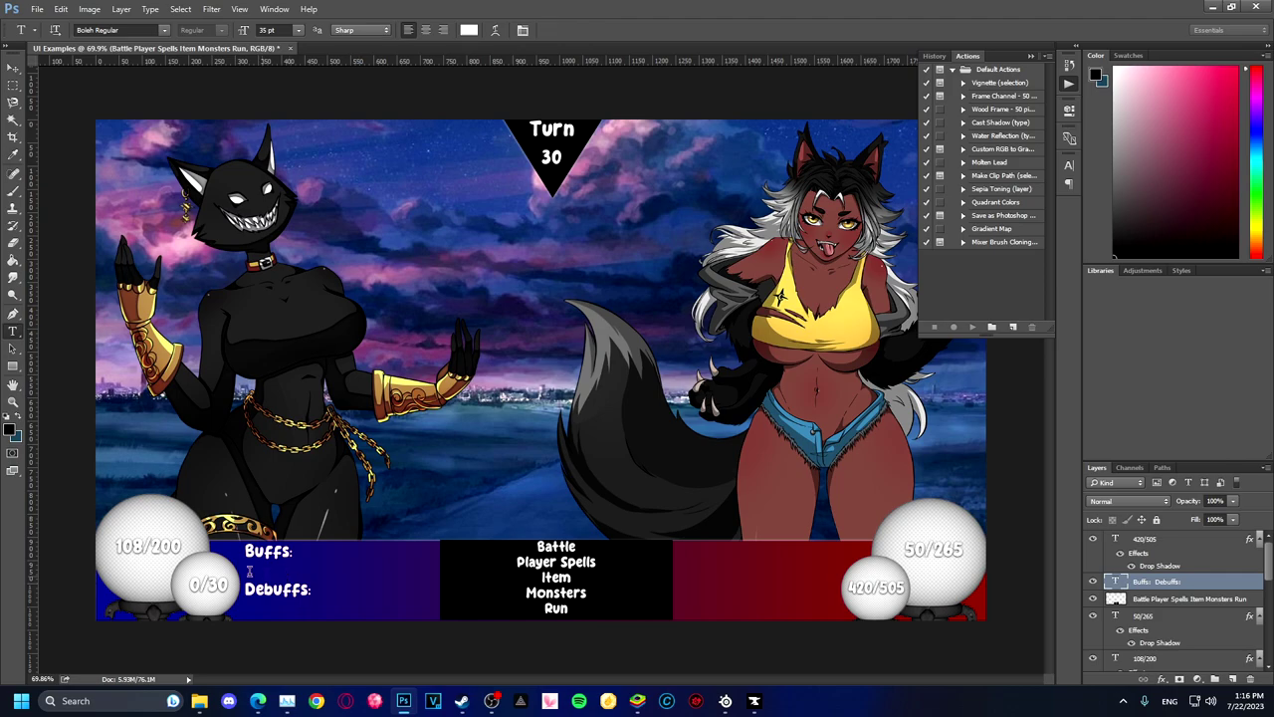
{"action": "left_click", "coordinate": [15, 70]}
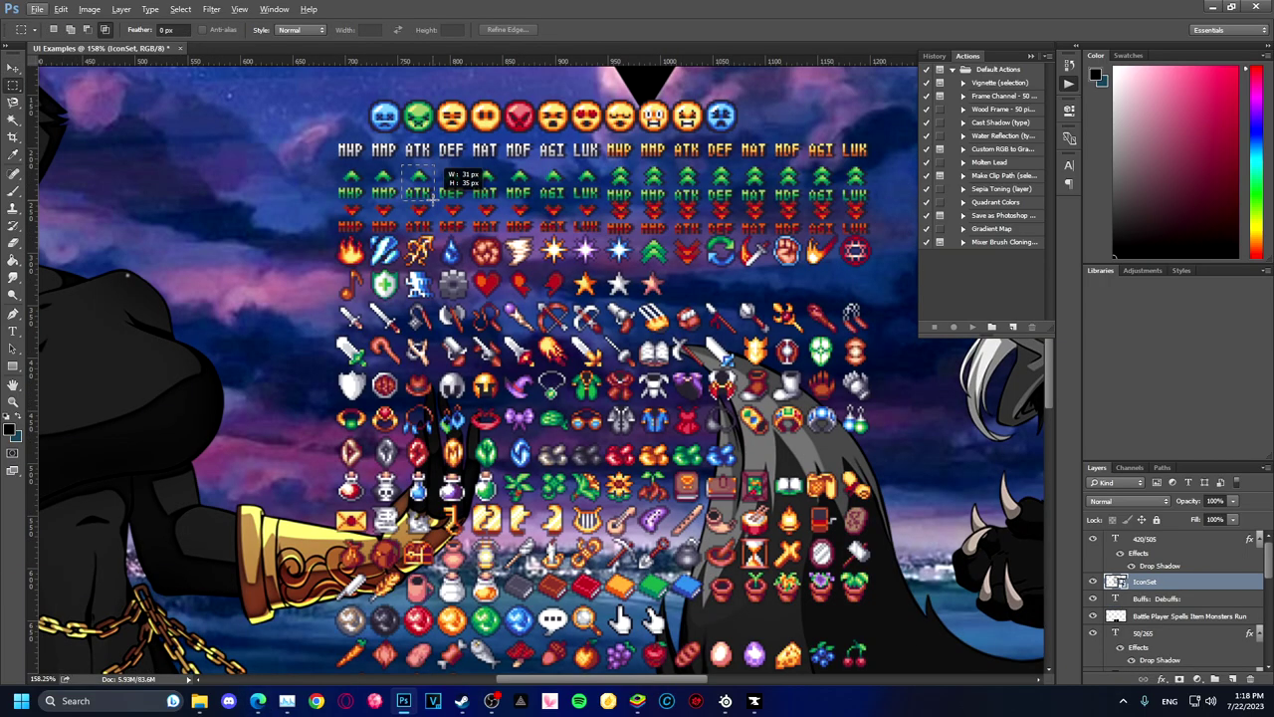
Copy the green ATK-up icon from the IconSet sheet to its own layer and place it beside the Buffs: label
{"action": "left_click_drag", "start_coordinate": [402, 165], "coordinate": [433, 200]}
{"action": "scroll", "coordinate": [434, 204], "scroll_direction": "down", "scroll_amount": 3}
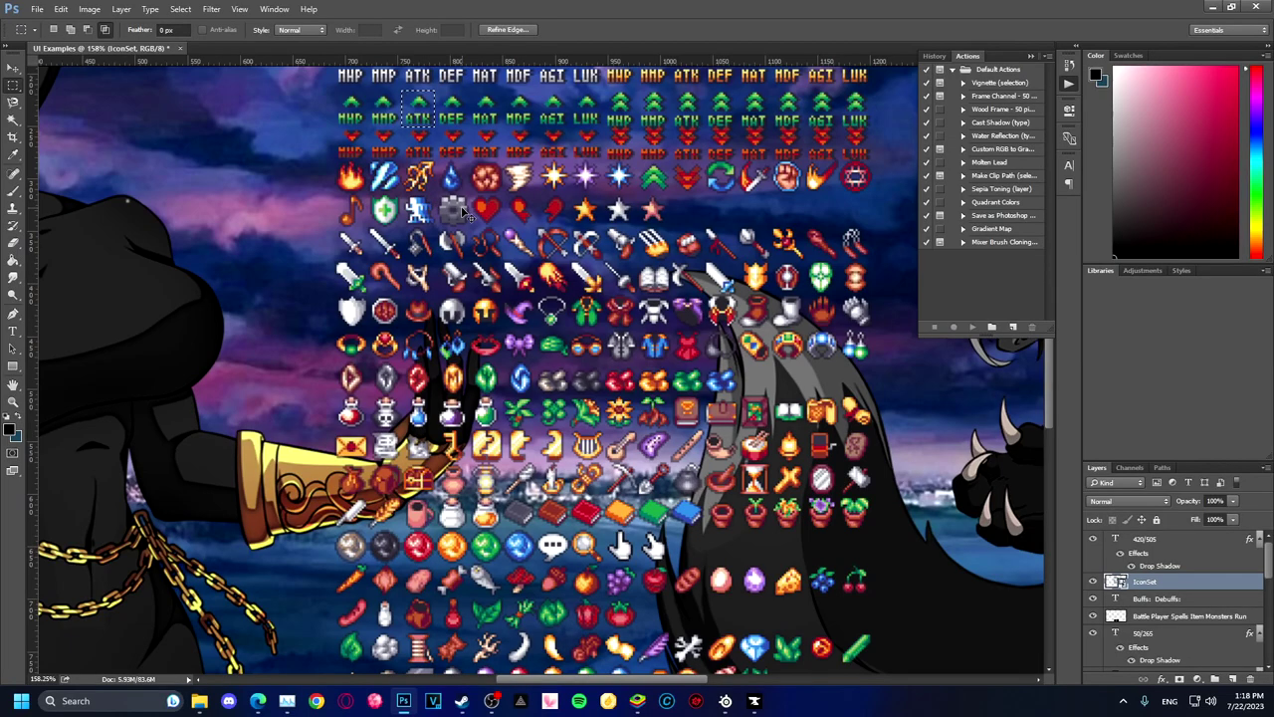
{"action": "key", "text": "ctrl+j"}
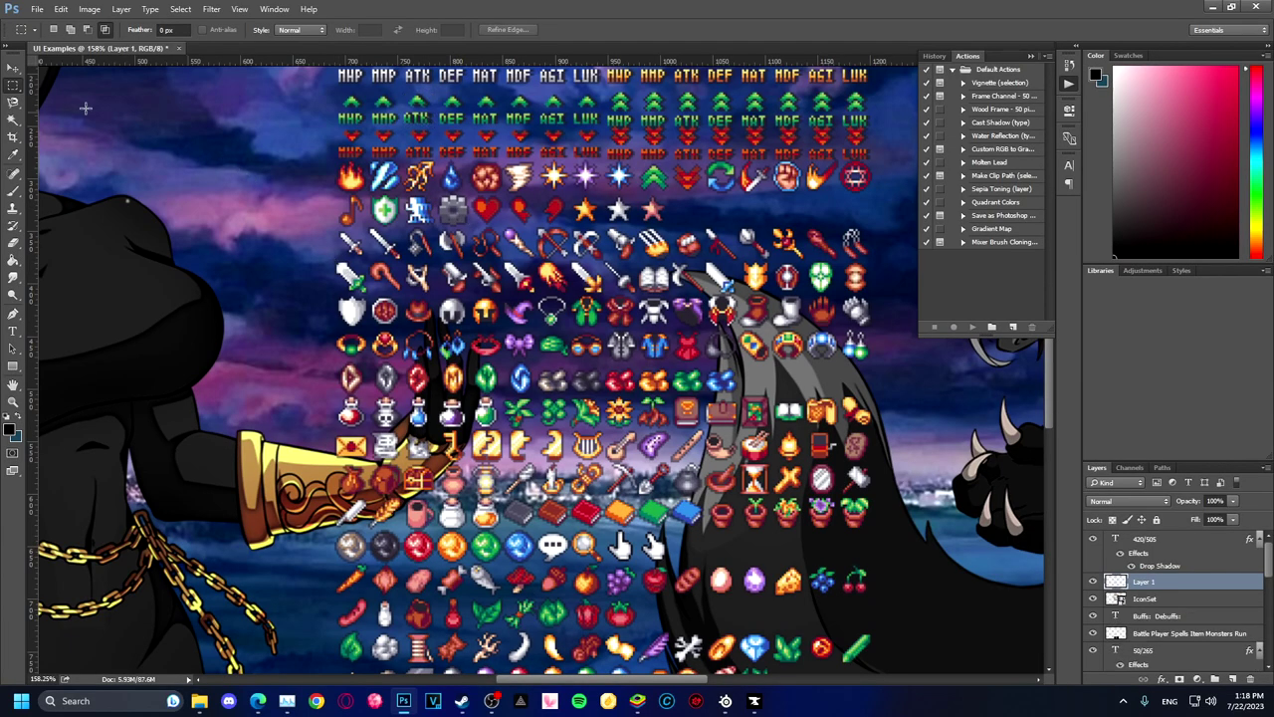
{"action": "left_click", "coordinate": [14, 68]}
{"action": "scroll", "coordinate": [247, 236], "scroll_direction": "down", "scroll_amount": 3}
{"action": "left_click_drag", "start_coordinate": [361, 155], "coordinate": [138, 627]}
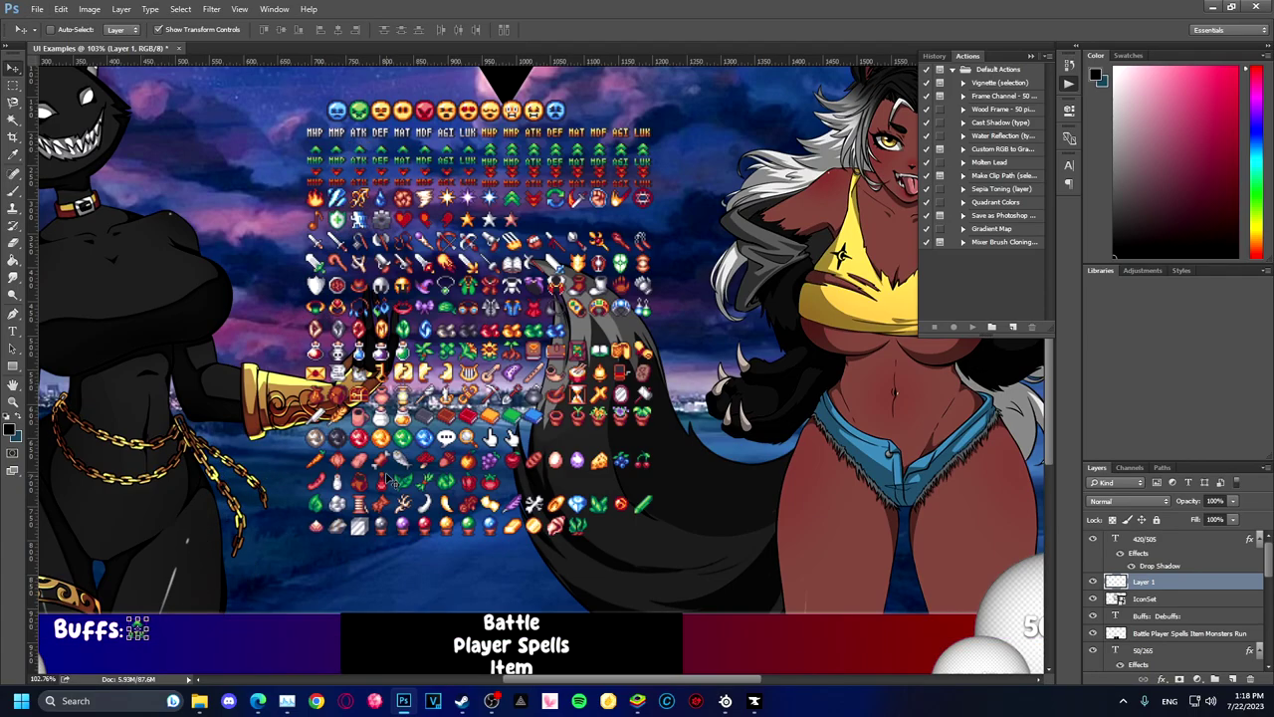
Copy the red DEF-down icon from the IconSet sheet to its own layer and place it beside the Debuffs: label
{"action": "scroll", "coordinate": [390, 482], "scroll_direction": "down", "scroll_amount": 3}
{"action": "scroll", "coordinate": [359, 486], "scroll_direction": "up", "scroll_amount": 4}
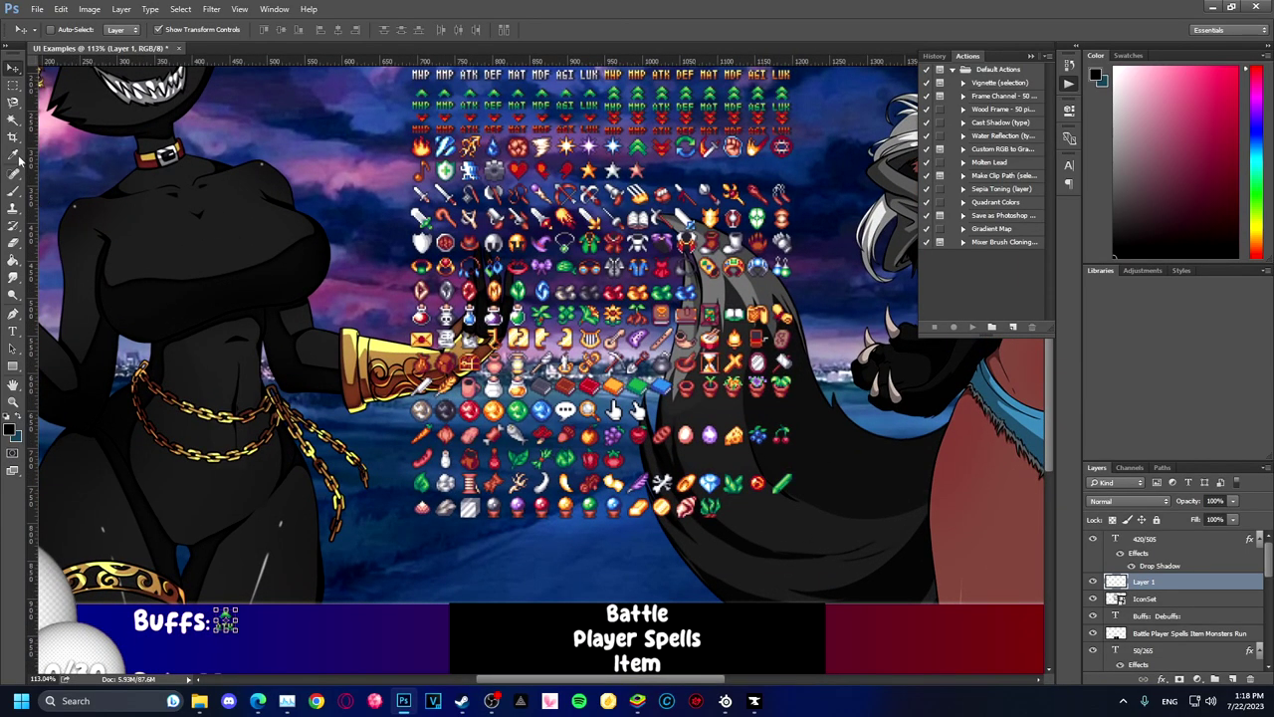
{"action": "key", "text": "m"}
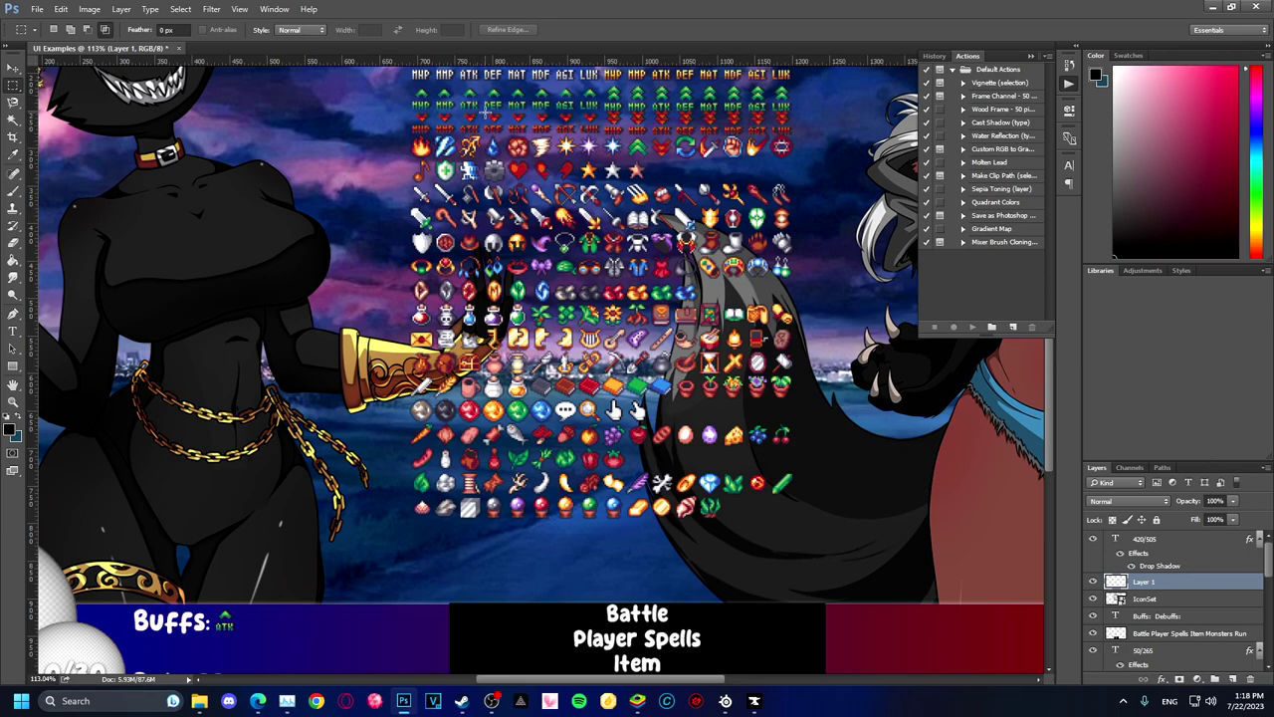
{"action": "left_click_drag", "start_coordinate": [485, 123], "coordinate": [505, 136]}
{"action": "key", "text": "ctrl+j"}
{"action": "key", "text": "Return"}
{"action": "key", "text": "alt+bracketleft"}
{"action": "key", "text": "ctrl+j"}
{"action": "key", "text": "r"}
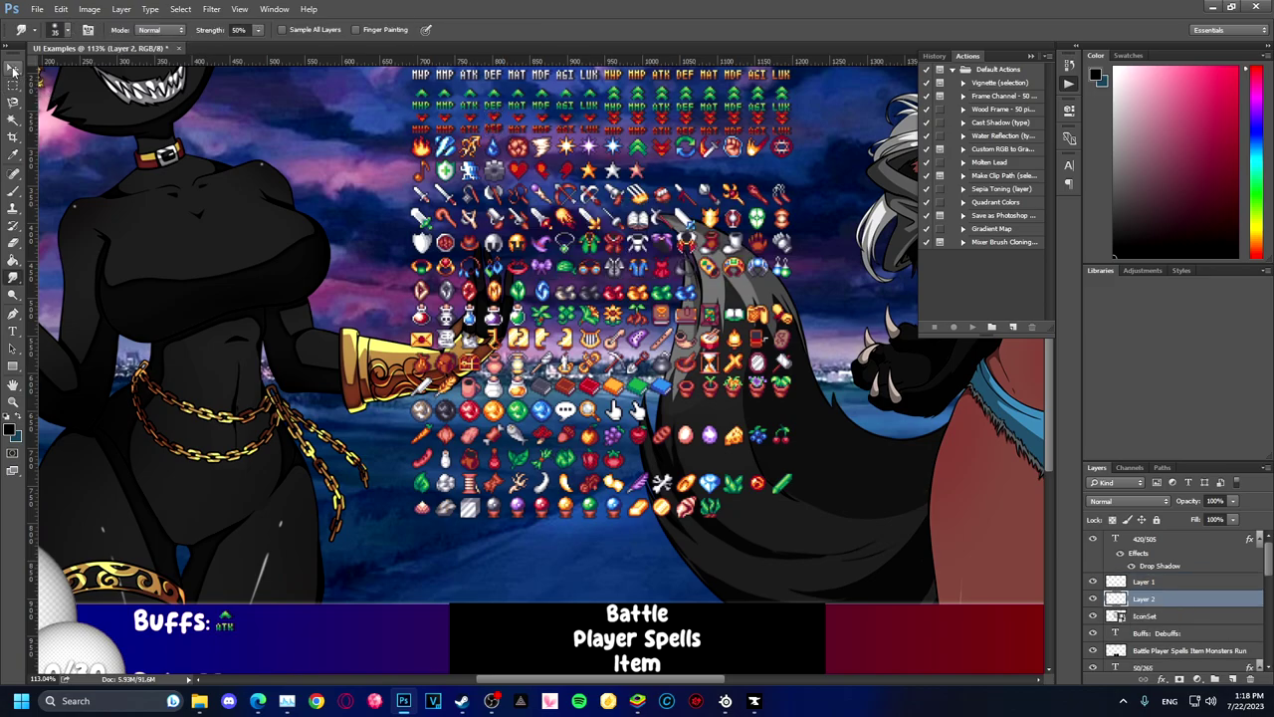
{"action": "left_click", "coordinate": [13, 66]}
{"action": "scroll", "coordinate": [369, 254], "scroll_direction": "down", "scroll_amount": 2}
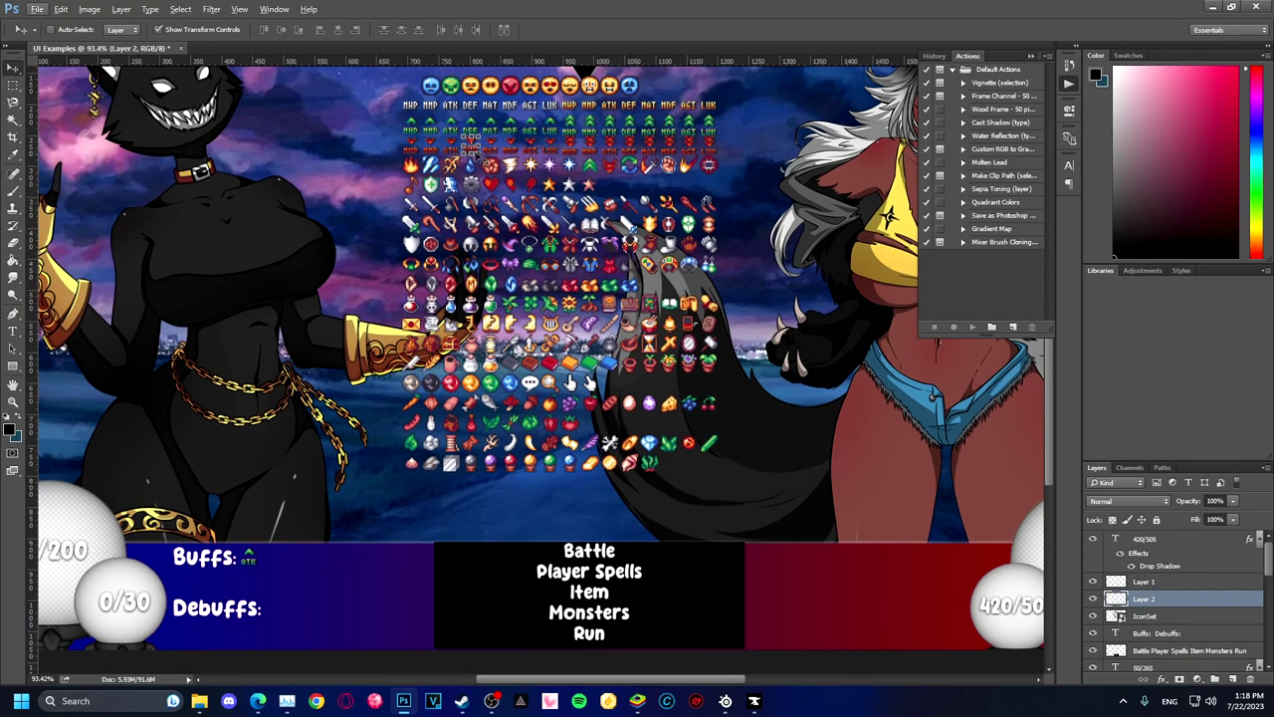
{"action": "left_click_drag", "start_coordinate": [475, 143], "coordinate": [286, 615]}
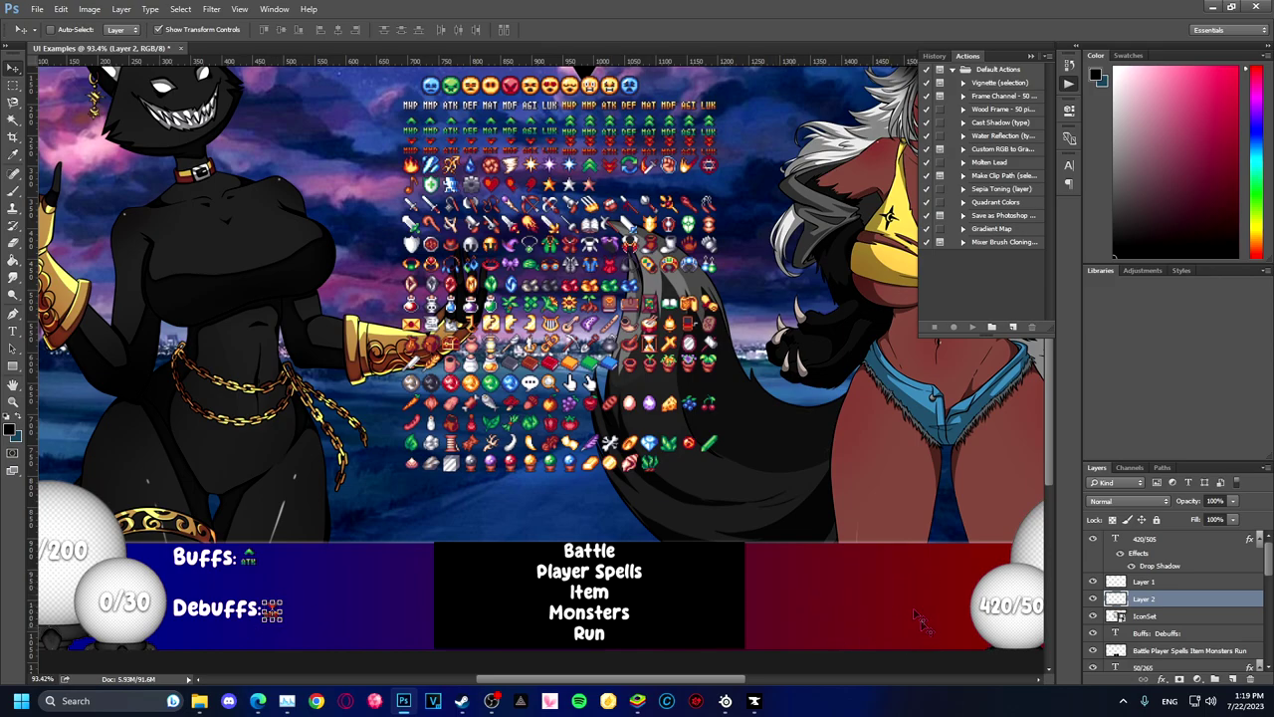
Delete the Buffs: and Debuffs: wording from the blue part of the bar, keeping the ATK and DEF icons
{"action": "scroll", "coordinate": [896, 607], "scroll_direction": "down", "scroll_amount": 2}
{"action": "scroll", "coordinate": [930, 569], "scroll_direction": "down", "scroll_amount": 2}
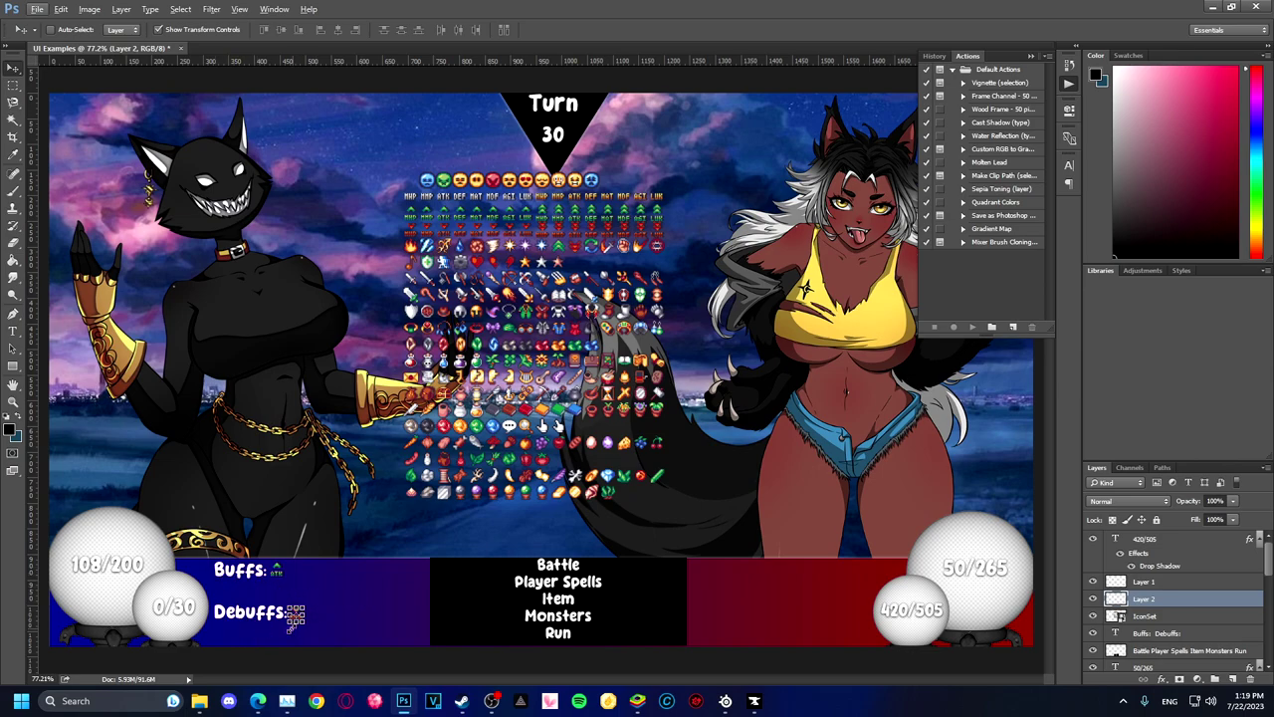
{"action": "left_click", "coordinate": [13, 330]}
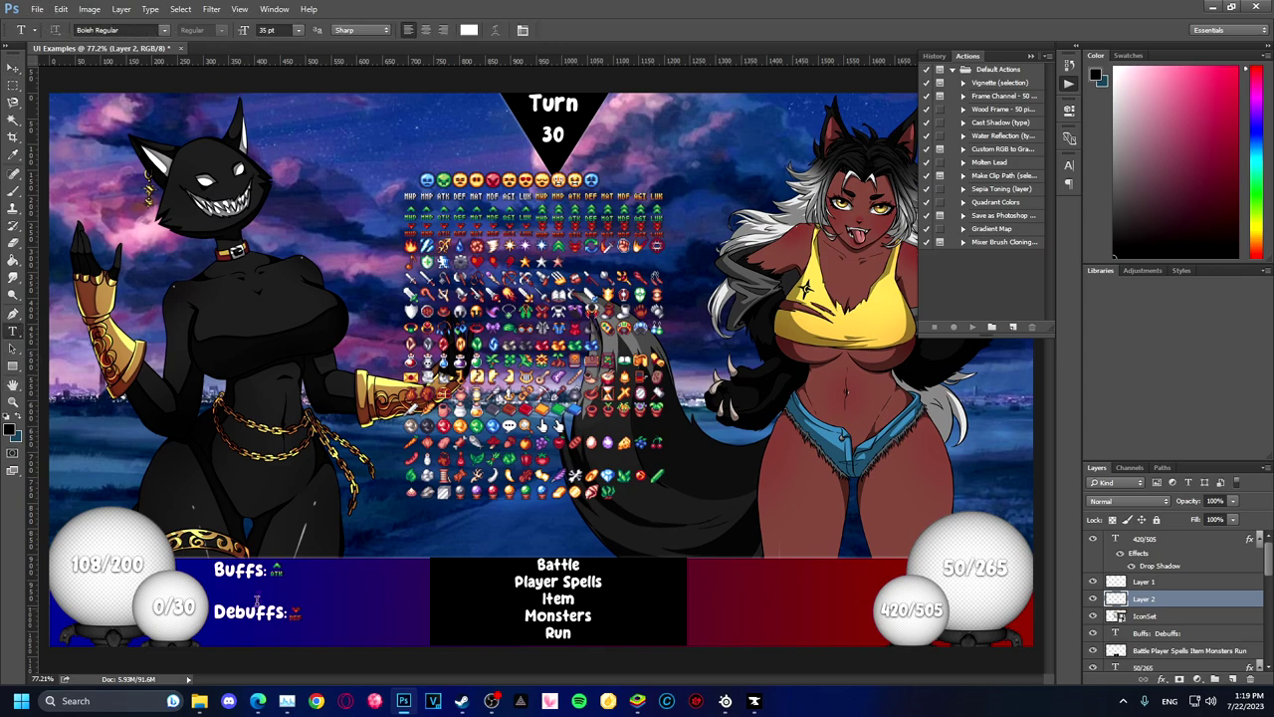
{"action": "left_click_drag", "start_coordinate": [268, 571], "coordinate": [213, 571]}
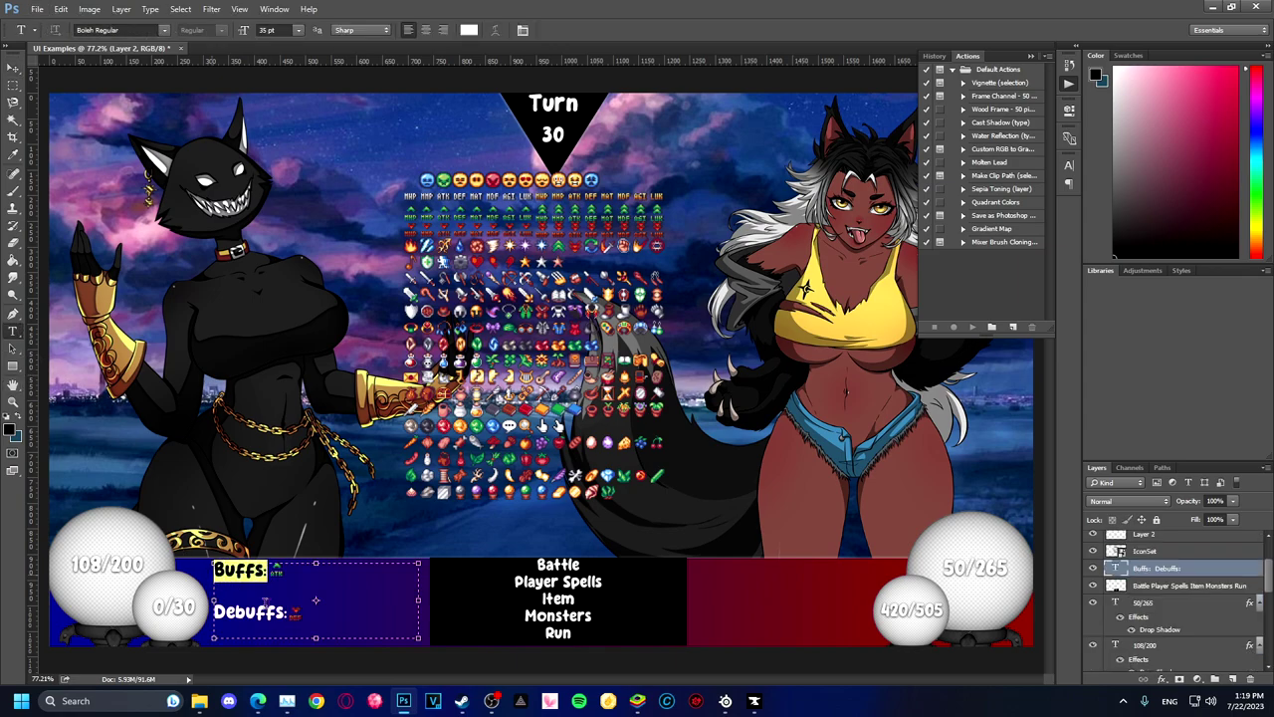
{"action": "key", "text": "BackSpace"}
{"action": "left_click_drag", "start_coordinate": [292, 611], "coordinate": [159, 611]}
{"action": "key", "text": "BackSpace"}
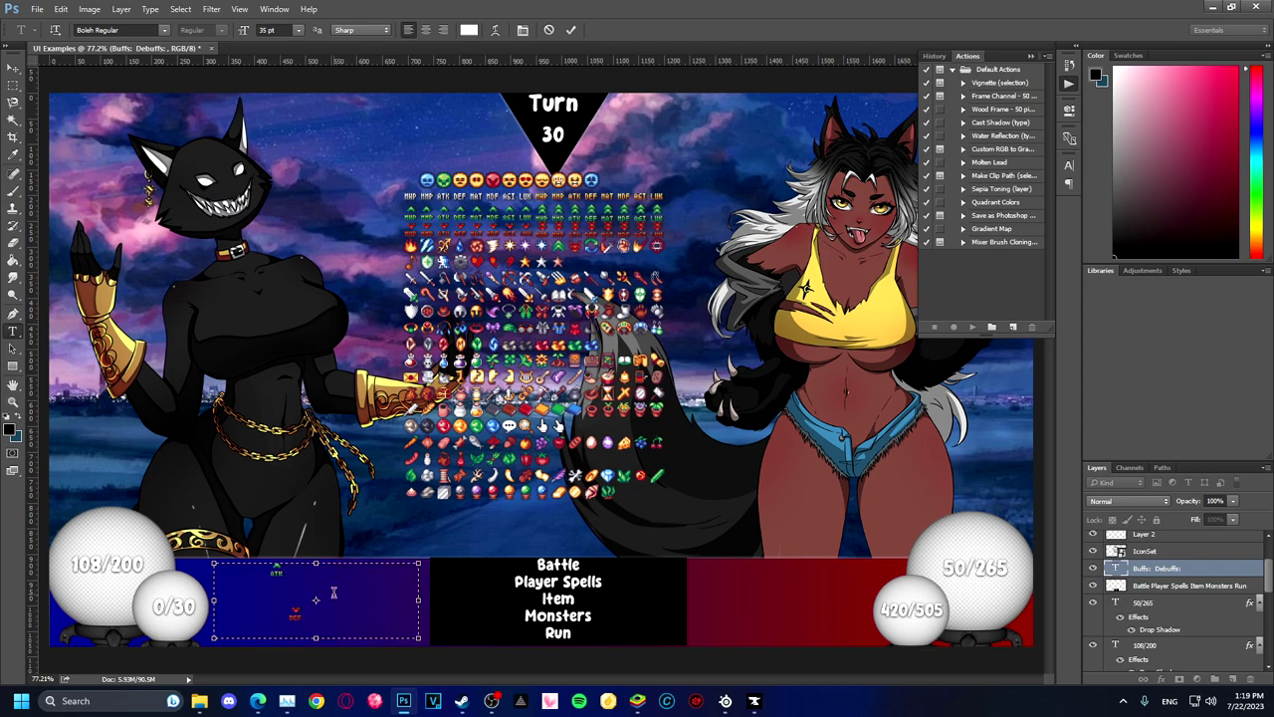
{"action": "key", "text": "ctrl+Return"}
{"action": "key", "text": "v"}
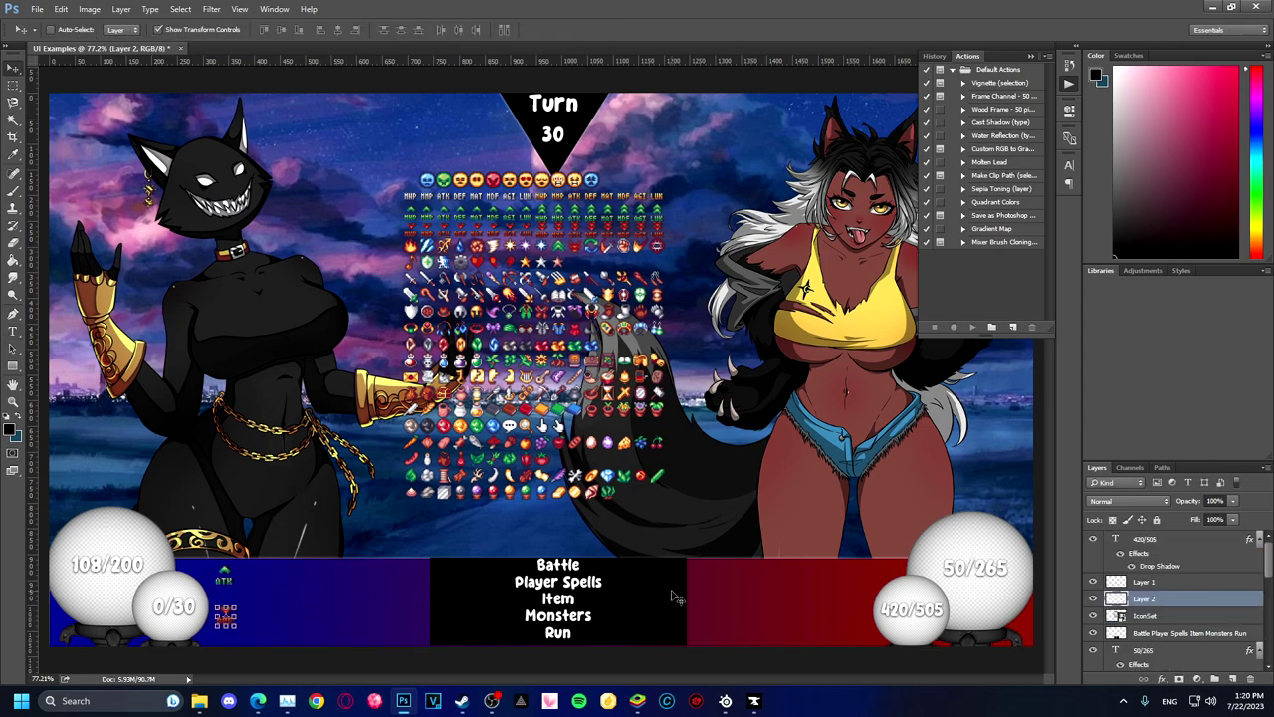
{"action": "left_click", "coordinate": [606, 594]}
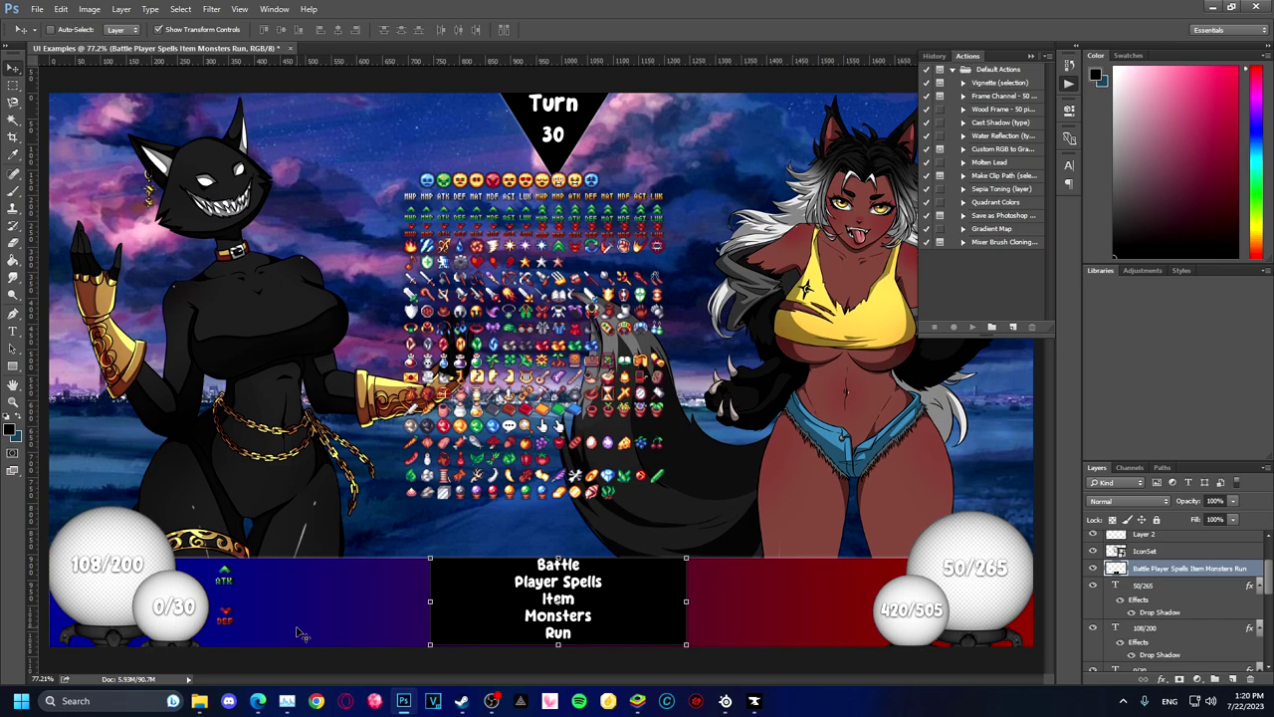
{"action": "right_click", "coordinate": [1167, 571]}
{"action": "left_click", "coordinate": [1047, 130]}
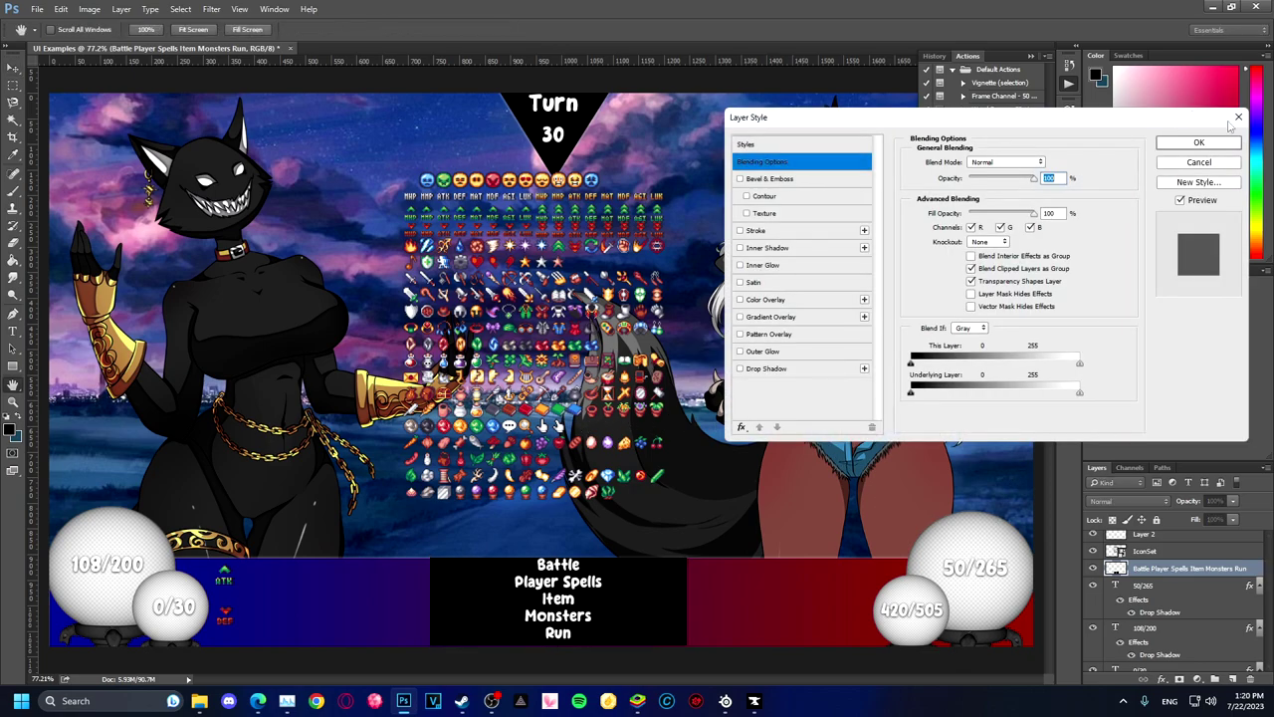
{"action": "left_click", "coordinate": [1237, 118]}
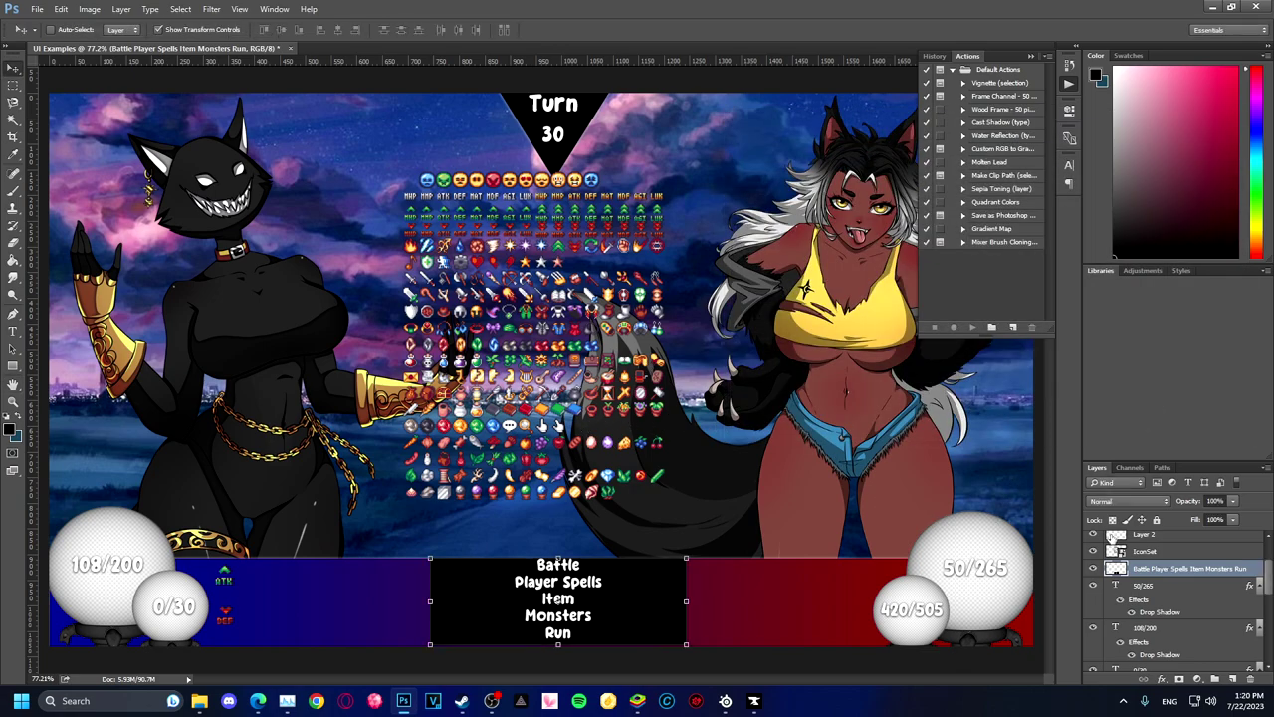
Try a vertical -90° angle for the Gradient Overlay of the Rectangle 1 copy bar
{"action": "left_click", "coordinate": [639, 622], "text": "ctrl"}
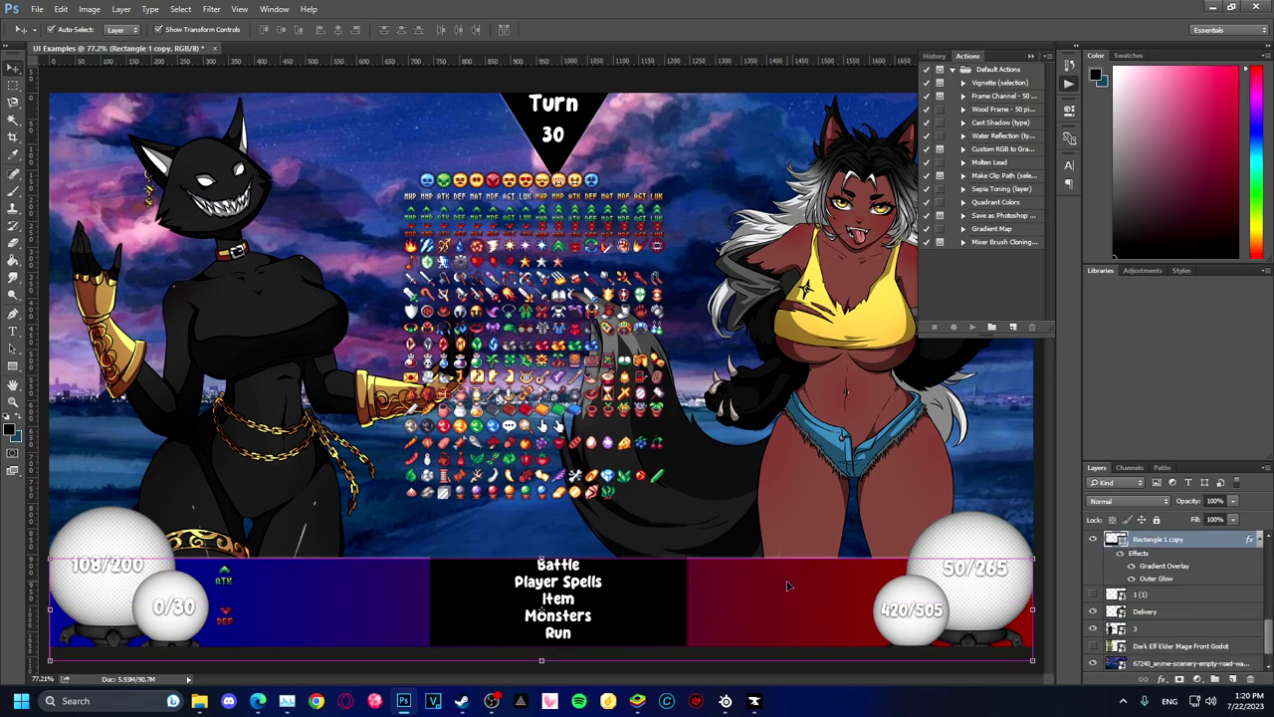
{"action": "right_click", "coordinate": [1123, 540]}
{"action": "left_click", "coordinate": [1055, 130]}
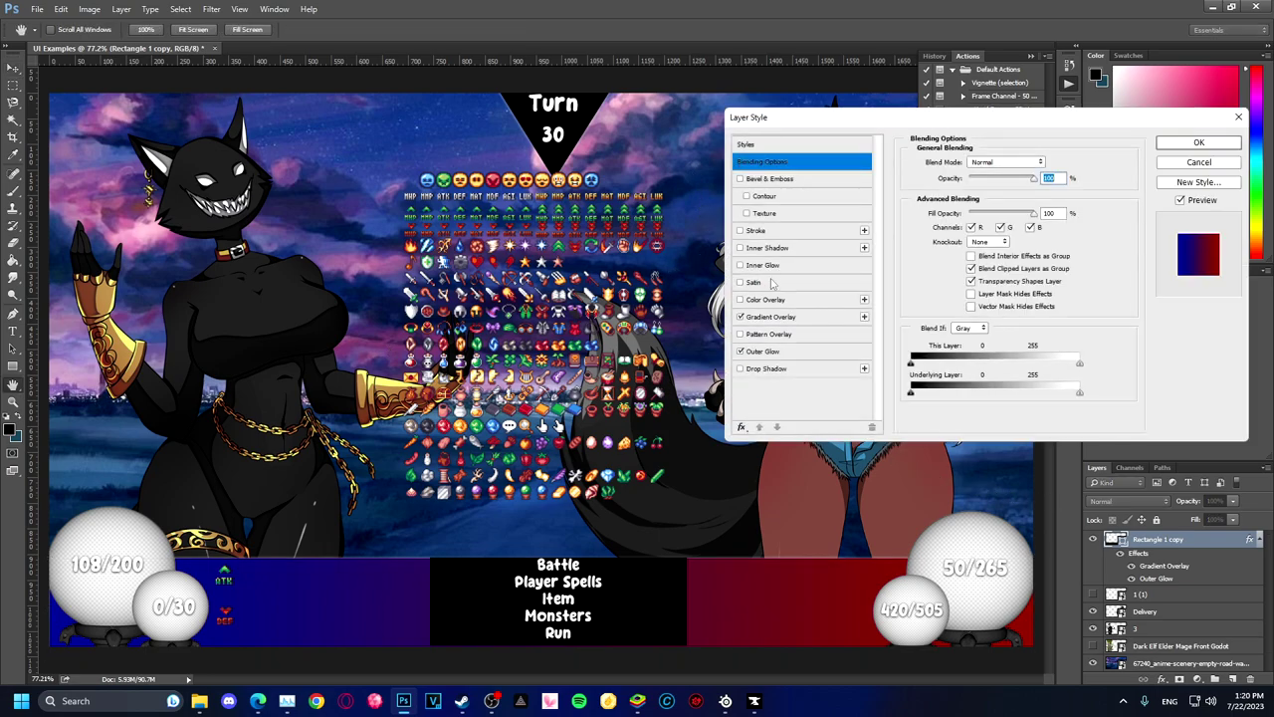
{"action": "left_click", "coordinate": [777, 318]}
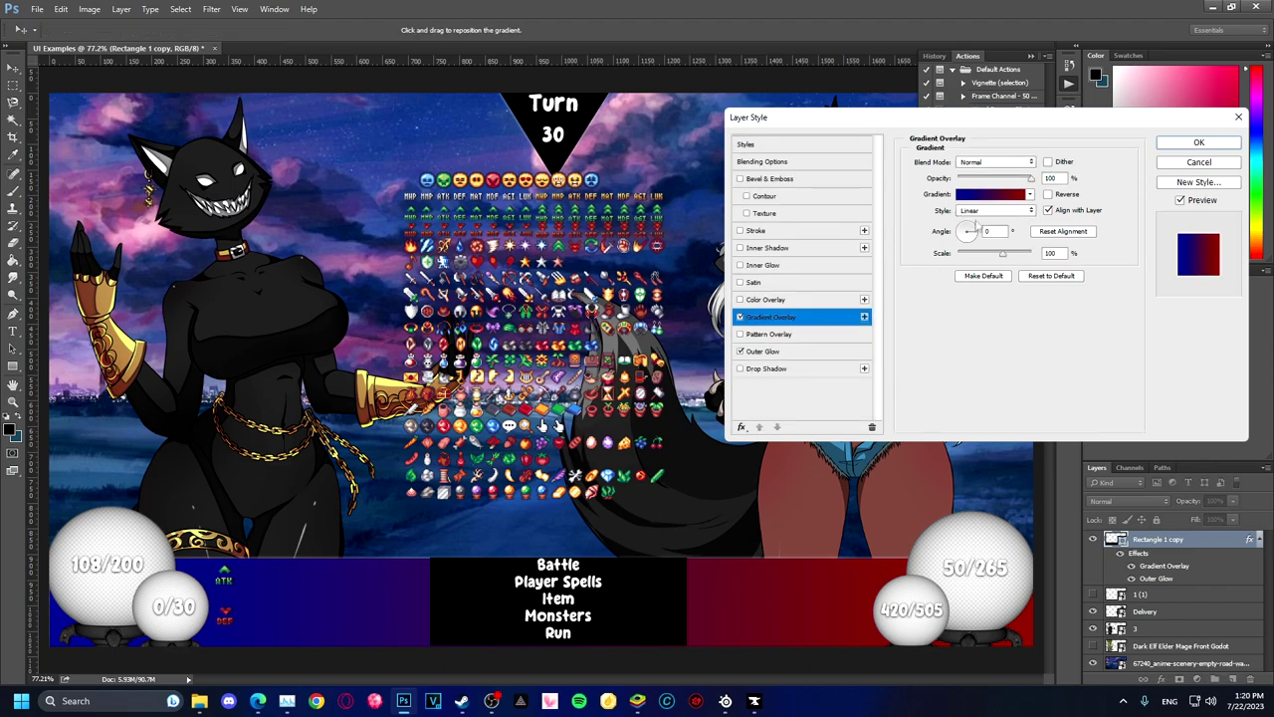
{"action": "left_click", "coordinate": [1016, 196]}
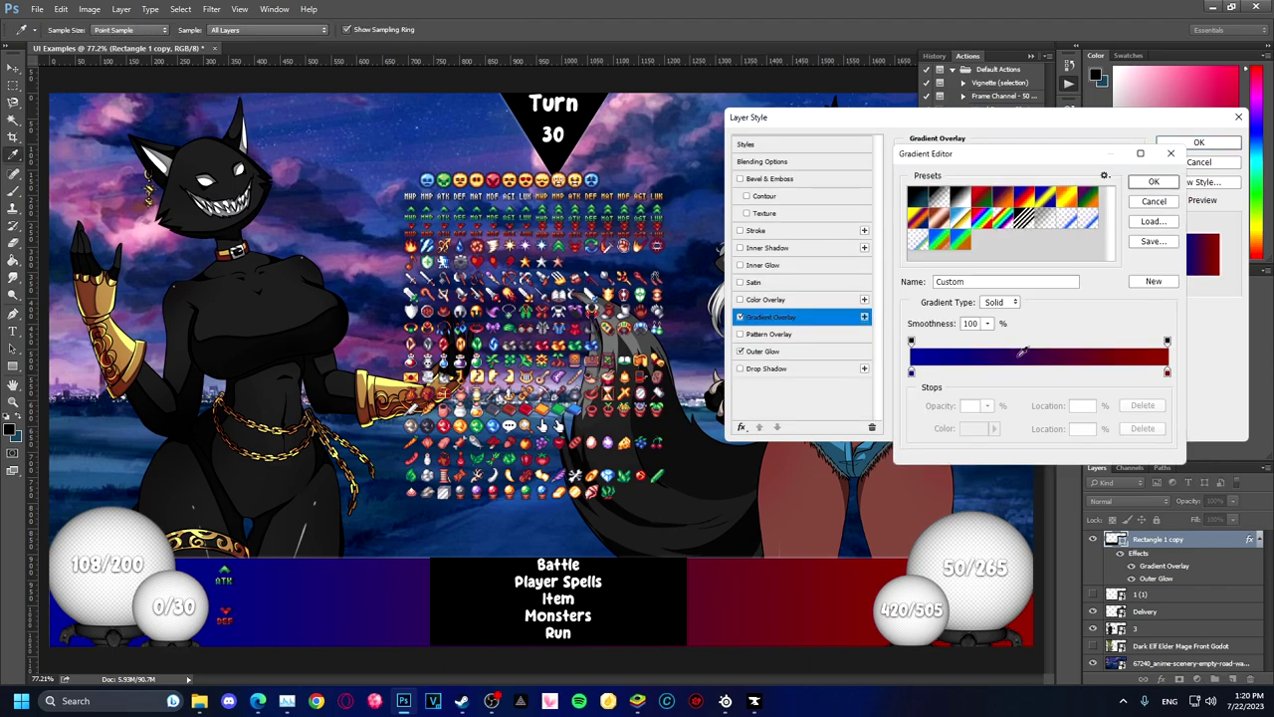
{"action": "left_click", "coordinate": [1154, 181]}
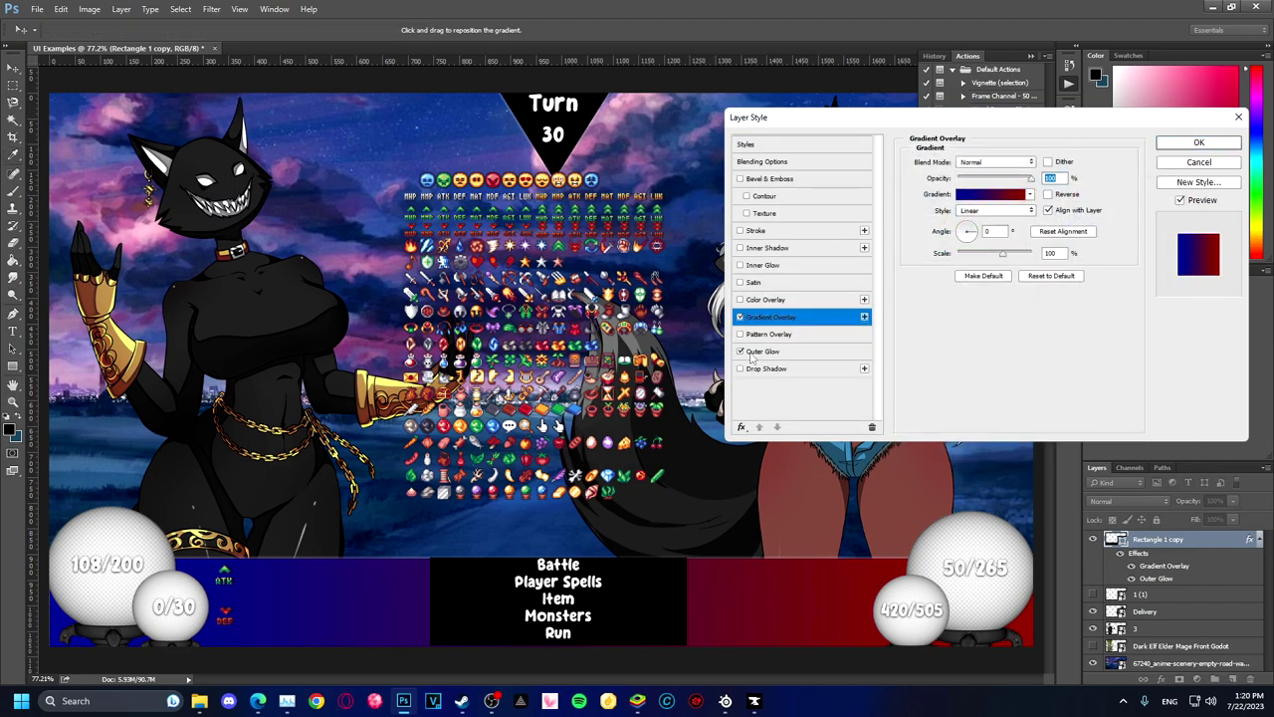
{"action": "left_click", "coordinate": [967, 239]}
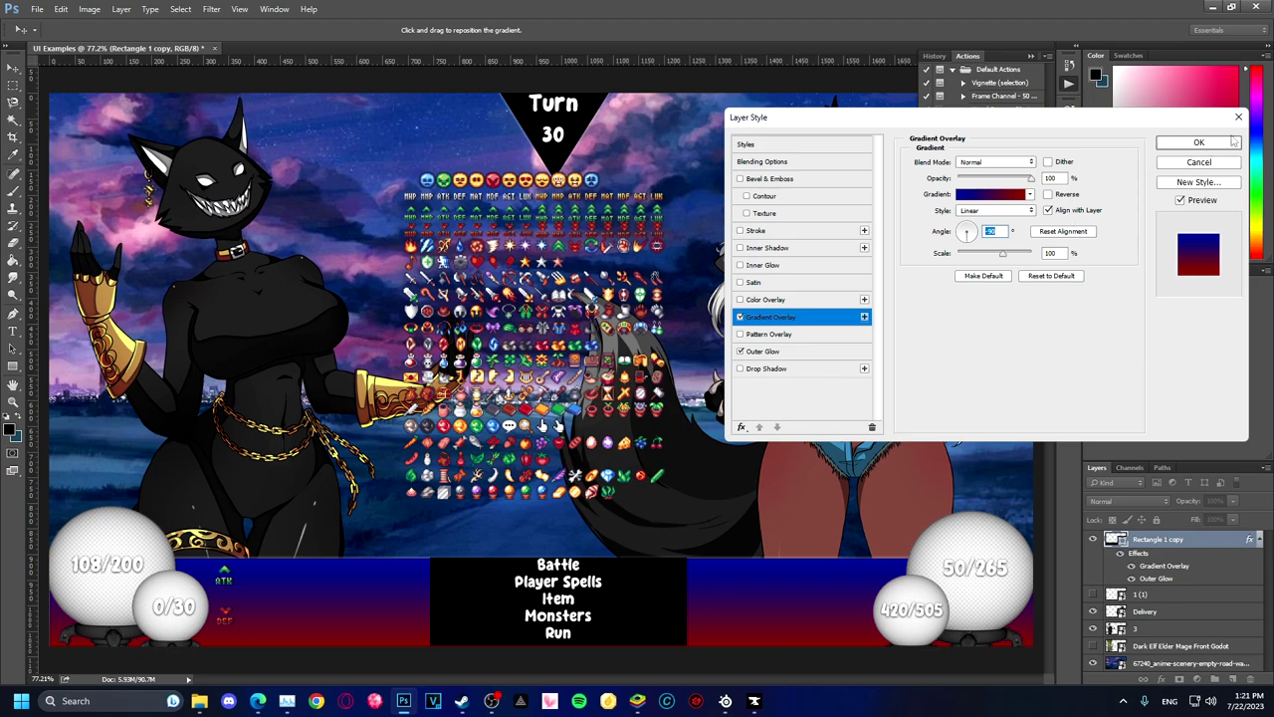
{"action": "left_click", "coordinate": [1200, 163]}
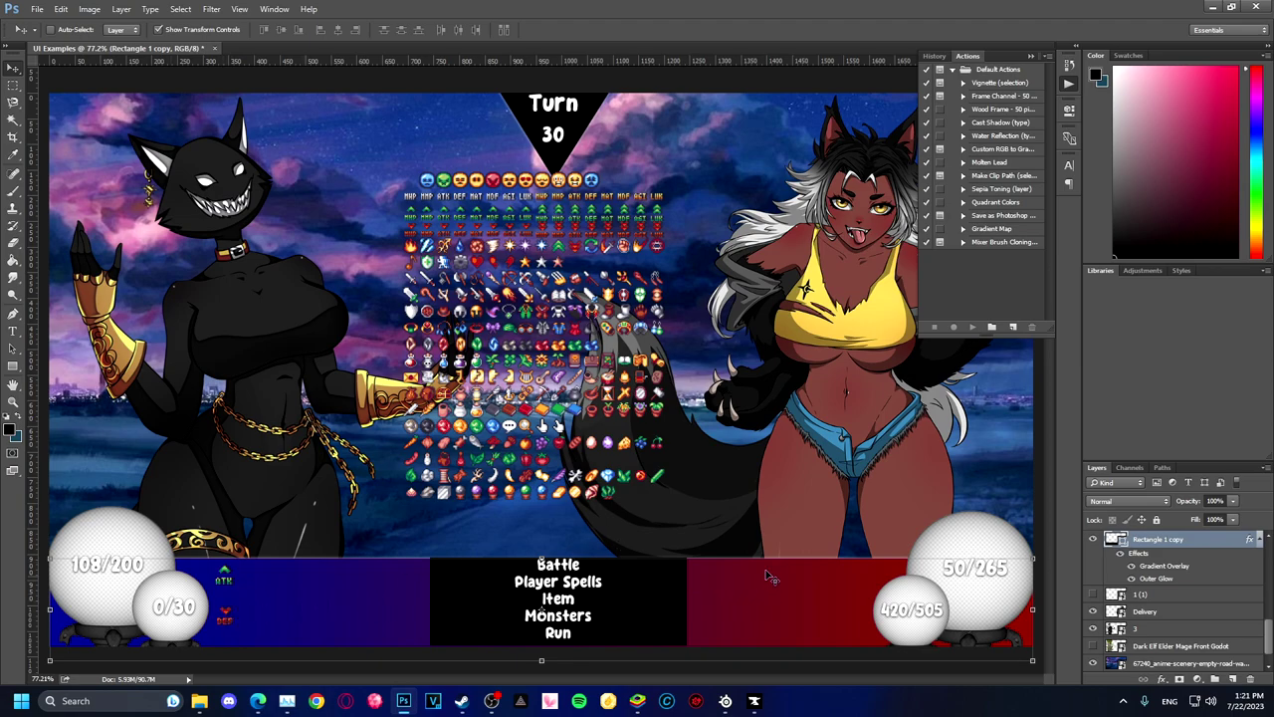
Collapse the Actions panel to uncover the canvas
{"action": "left_click", "coordinate": [1030, 57]}
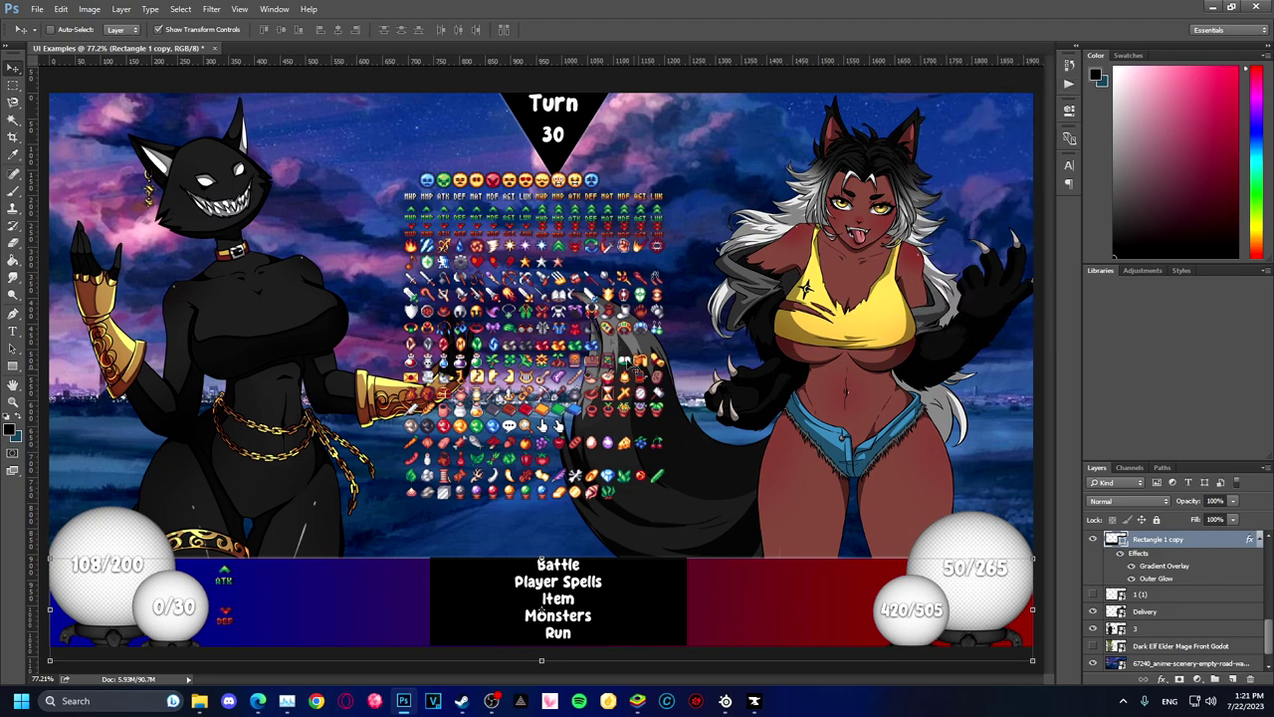
{"action": "left_click", "coordinate": [513, 256], "text": "ctrl"}
{"action": "key", "text": "Delete"}
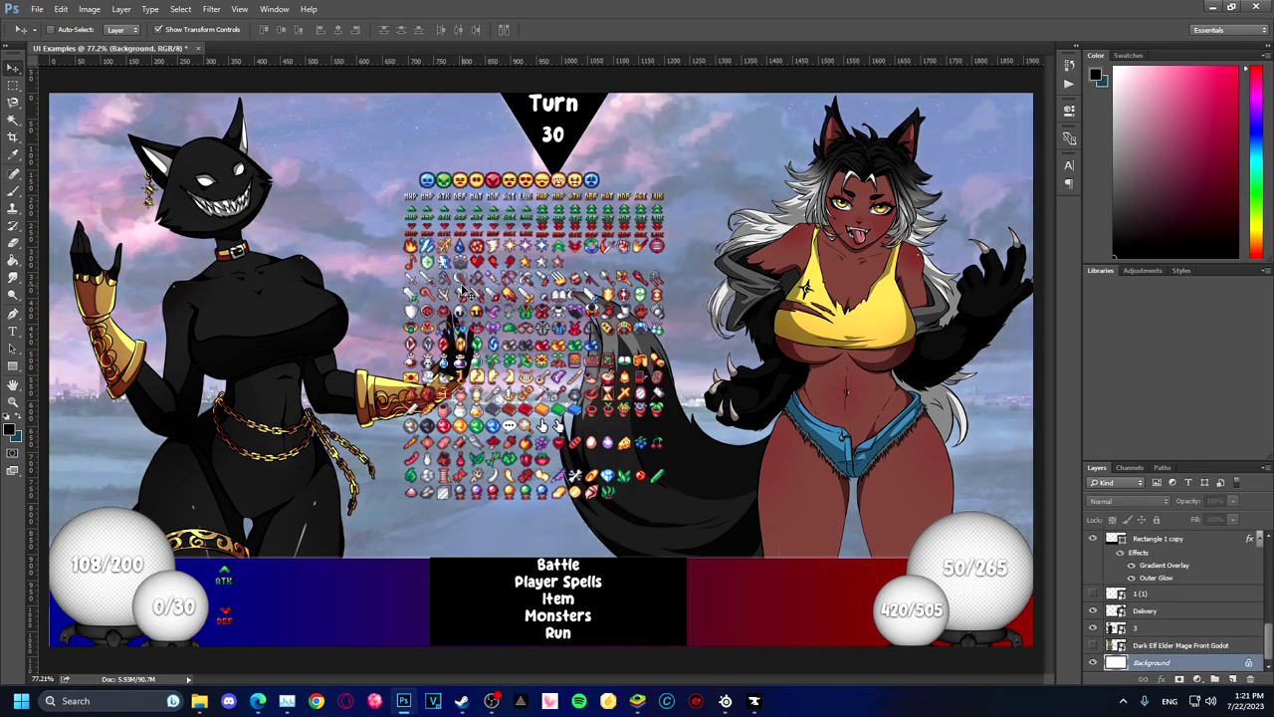
{"action": "key", "text": "ctrl+z"}
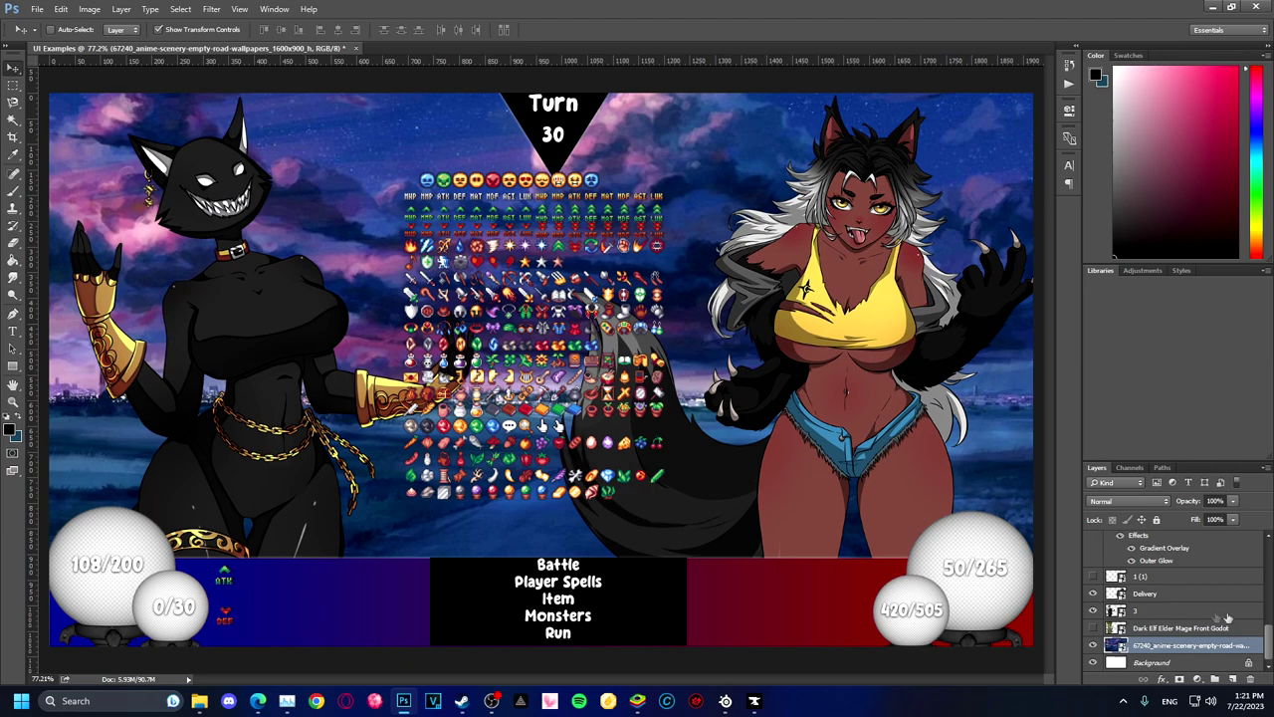
Delete the IconSet sheet layer from the mockup
{"action": "scroll", "coordinate": [1214, 618], "scroll_direction": "up", "scroll_amount": 5}
{"action": "left_click", "coordinate": [1143, 566]}
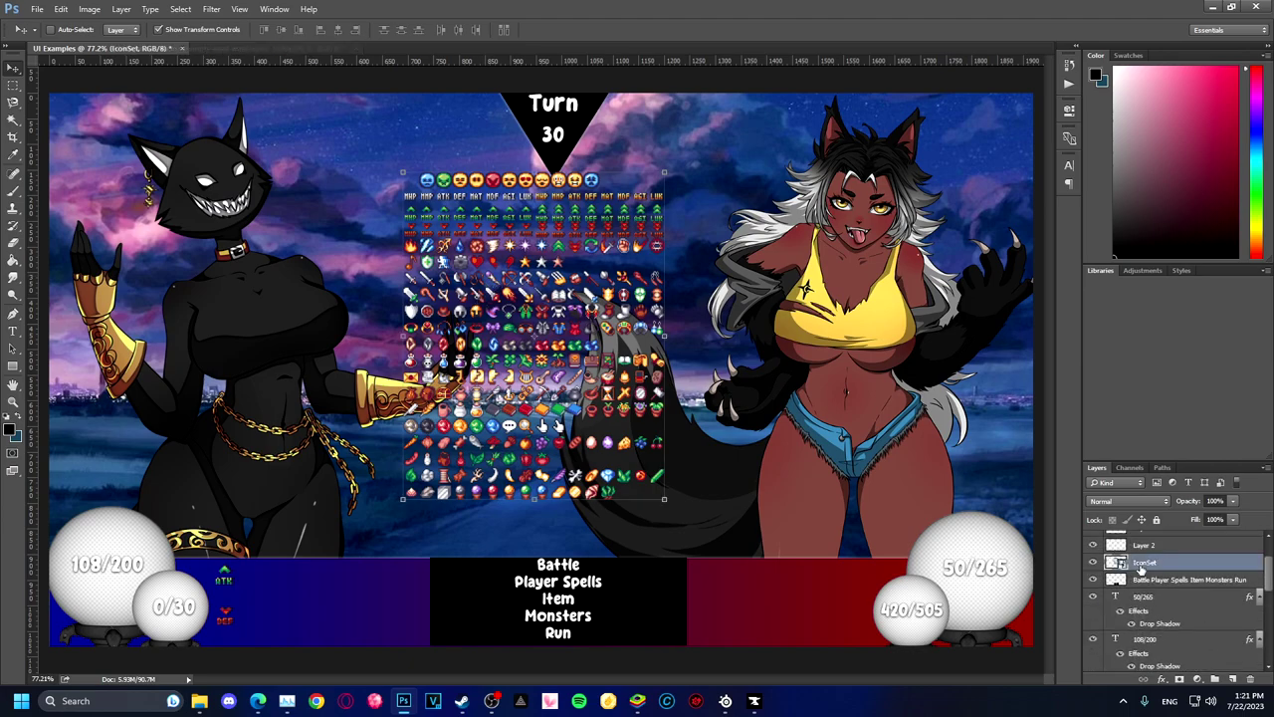
{"action": "key", "text": "Delete"}
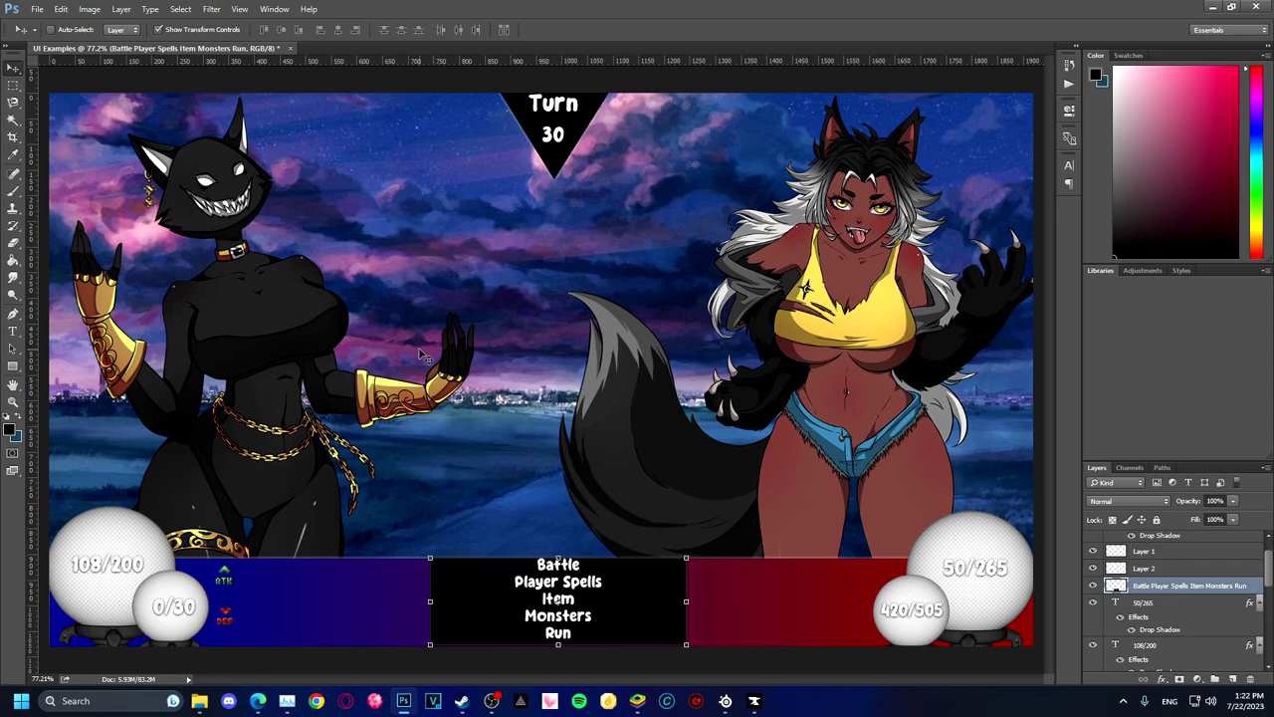
Enlarge the black Battle menu box slightly, to about 100.80% width and 100.58% height
{"action": "left_click", "coordinate": [430, 644]}
{"action": "left_click_drag", "start_coordinate": [430, 644], "coordinate": [428, 645]}
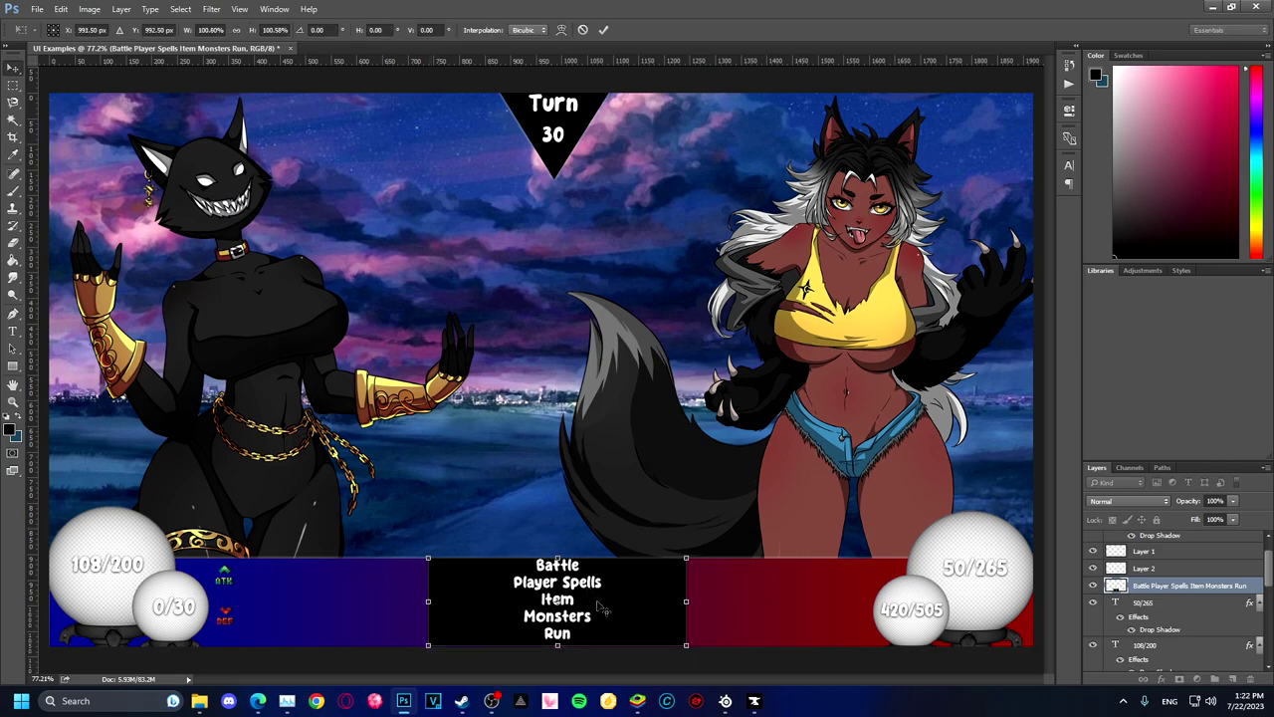
{"action": "key", "text": "Return"}
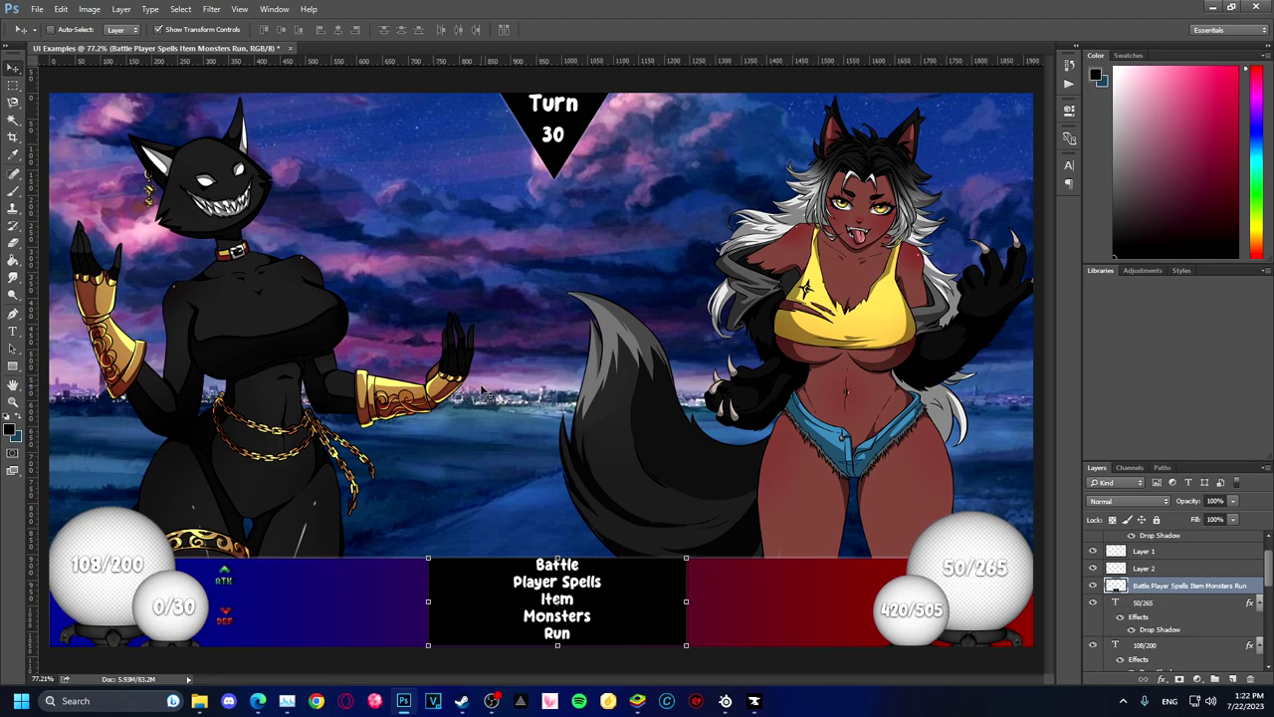